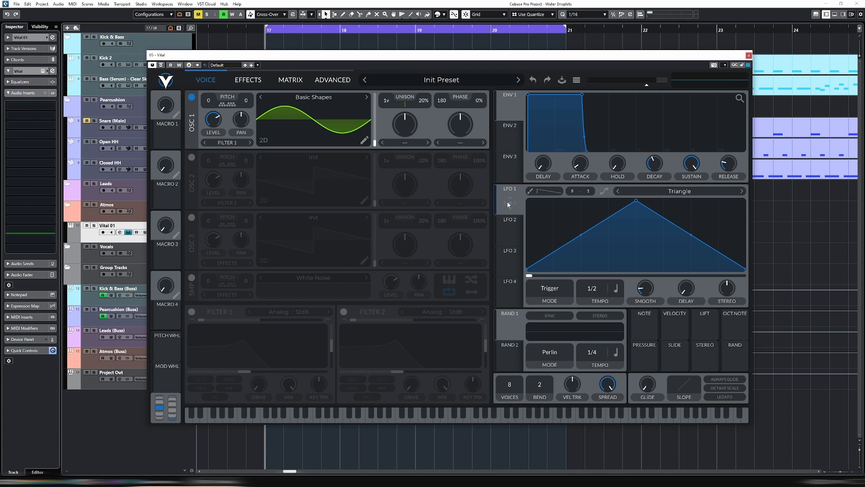
- Route LFO 1 to oscillator 1's transpose and audition the modulation with several notes
{"action": "left_click_drag", "start_coordinate": [507, 201], "coordinate": [214, 108]}
{"action": "mouse_move", "coordinate": [503, 213]}
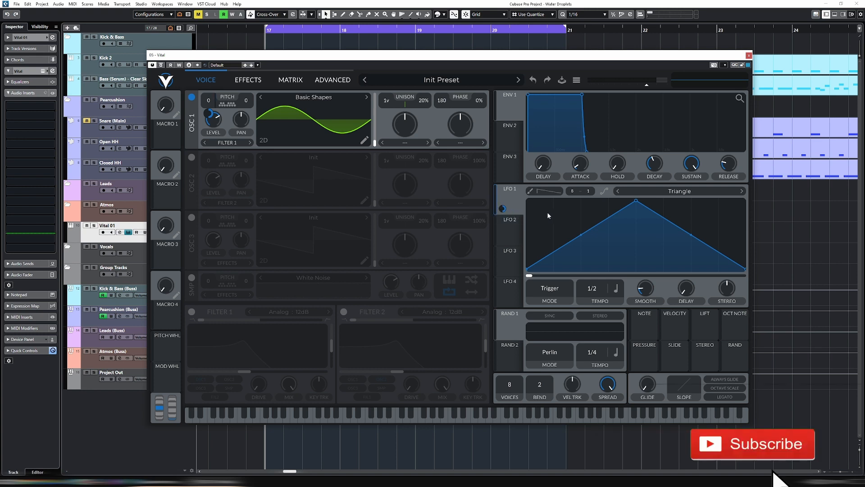
{"action": "left_click", "coordinate": [436, 419]}
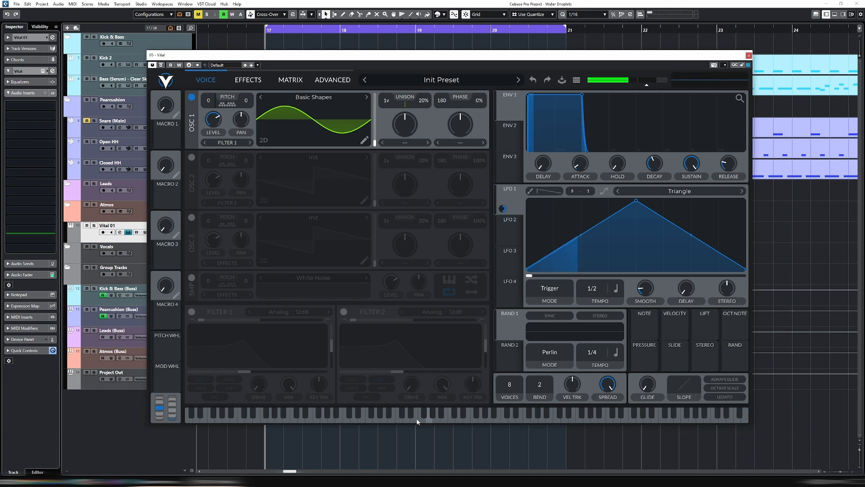
{"action": "left_click", "coordinate": [486, 413]}
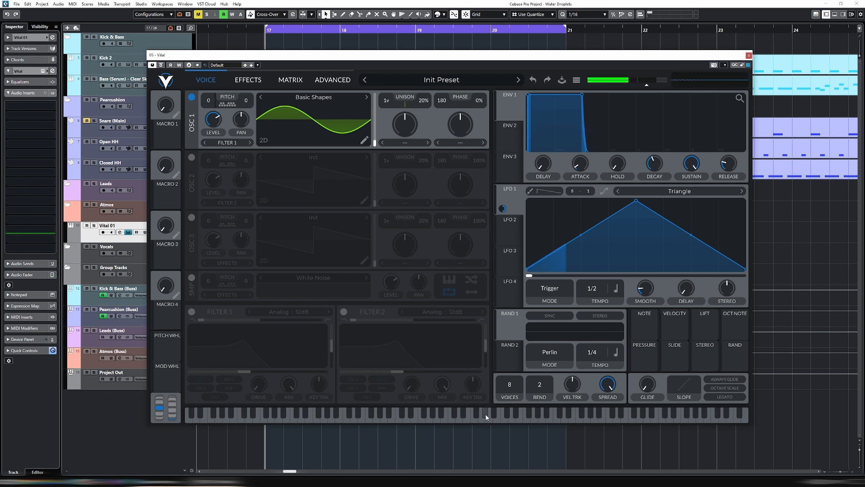
{"action": "left_click", "coordinate": [515, 413]}
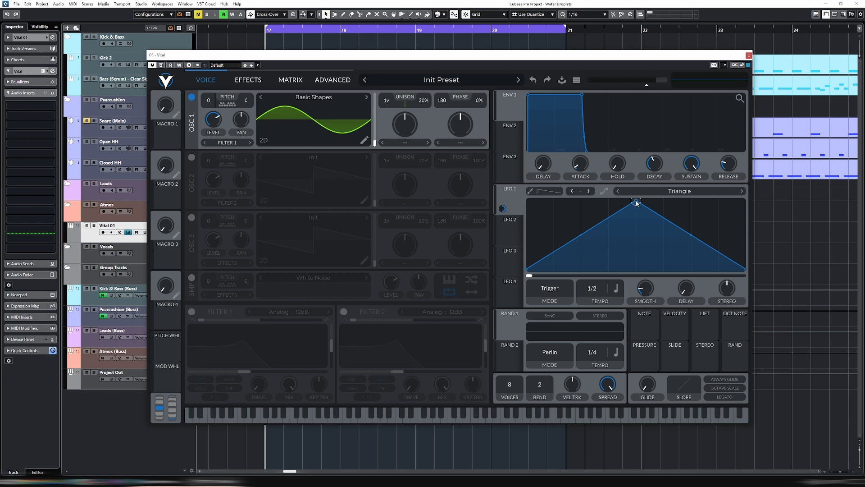
- Reshape LFO 1 to start at full height, dip sharply near the beginning and rise to a second peak about three quarters across
{"action": "left_click_drag", "start_coordinate": [636, 200], "coordinate": [518, 200]}
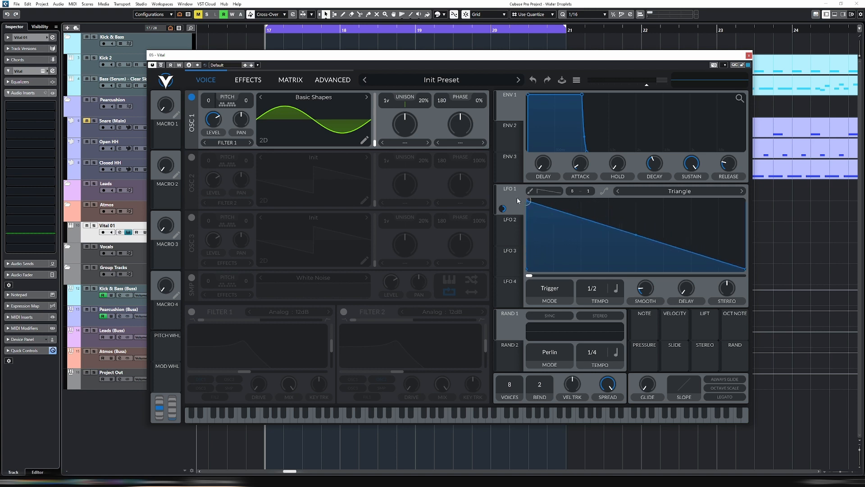
{"action": "double_click", "coordinate": [553, 209]}
{"action": "left_click_drag", "start_coordinate": [552, 209], "coordinate": [552, 263]}
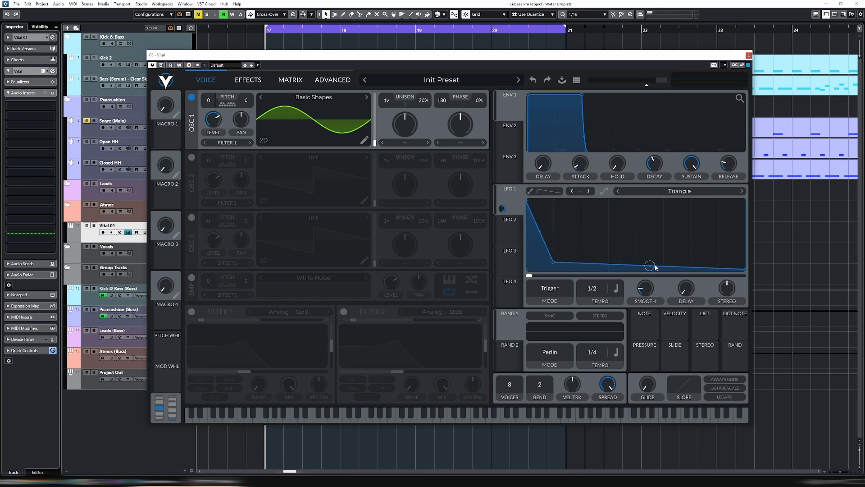
{"action": "double_click", "coordinate": [627, 266]}
{"action": "left_click_drag", "start_coordinate": [626, 267], "coordinate": [698, 220]}
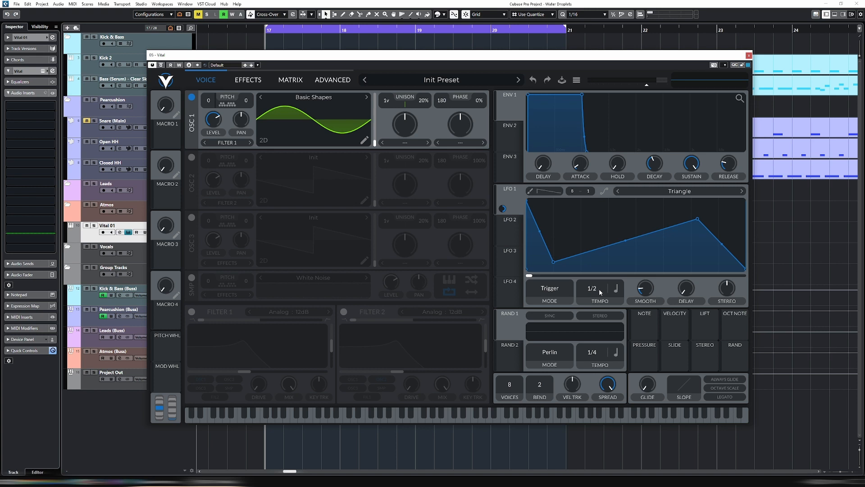
- Switch LFO 1's rate from tempo sync to seconds and set it to 0.166 secs
{"action": "left_click", "coordinate": [616, 292]}
{"action": "left_click", "coordinate": [616, 292]}
{"action": "left_click", "coordinate": [616, 291]}
{"action": "left_click", "coordinate": [614, 302]}
{"action": "left_click_drag", "start_coordinate": [593, 290], "coordinate": [599, 289]}
- Create a one-bar MIDI part at bar 17 of the Vital 01 track with short notes on beats 1 and 3
{"action": "left_click_drag", "start_coordinate": [379, 55], "coordinate": [371, 133]}
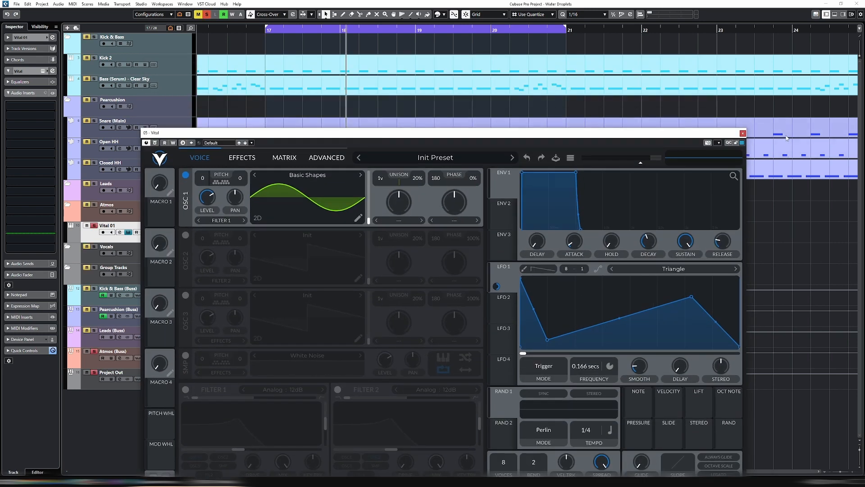
{"action": "left_click", "coordinate": [742, 134]}
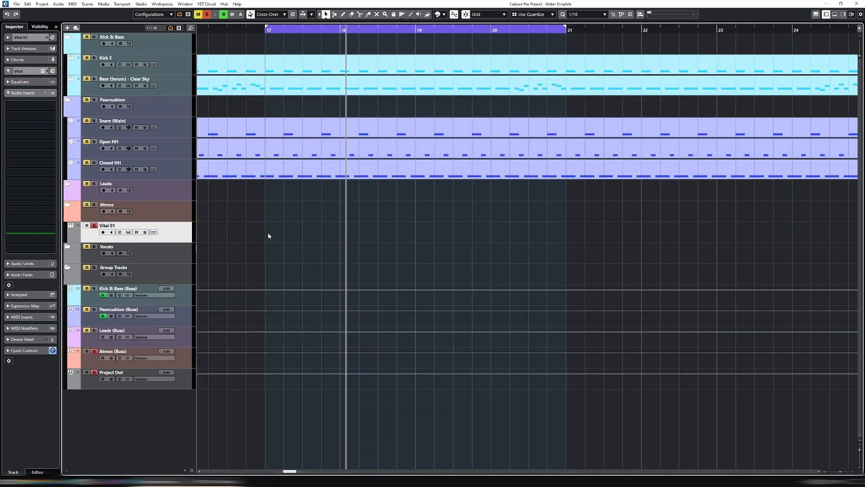
{"action": "double_click", "coordinate": [268, 235]}
{"action": "double_click", "coordinate": [295, 237]}
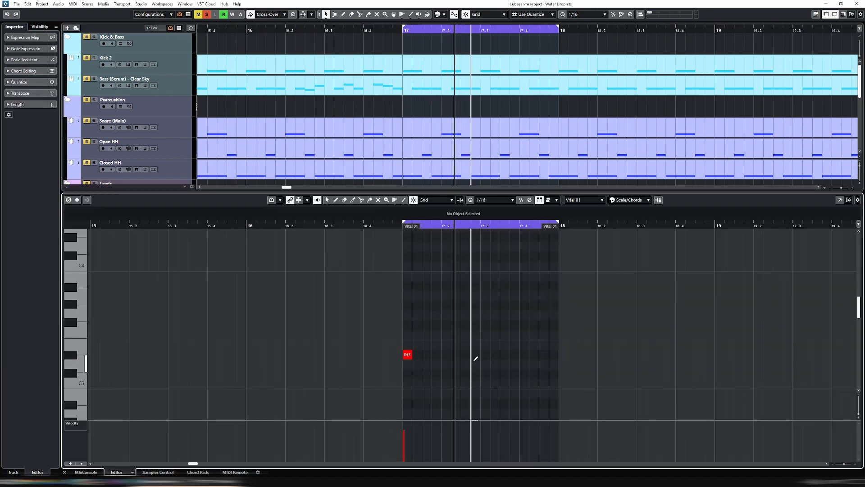
{"action": "left_click", "coordinate": [484, 354]}
{"action": "key", "text": "Return"}
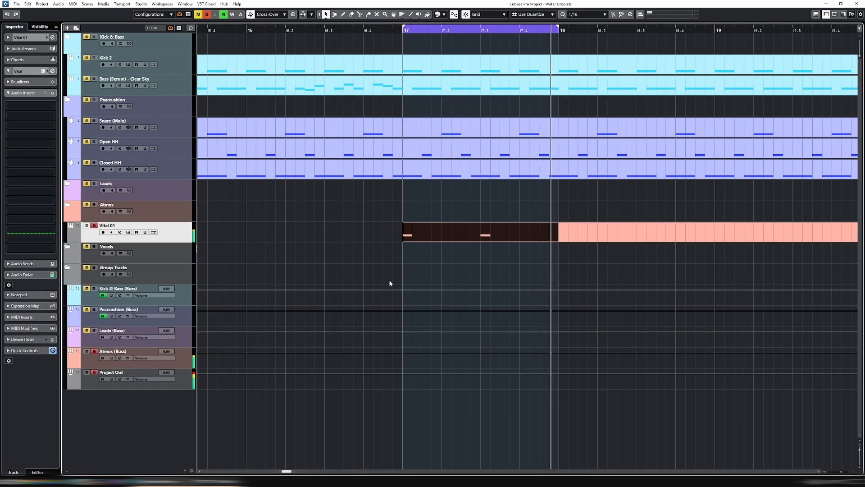
- Reopen the Vital instrument, set LFO 1's frequency to 0.125 secs and reduce its smoothing to minimum
{"action": "left_click", "coordinate": [129, 232]}
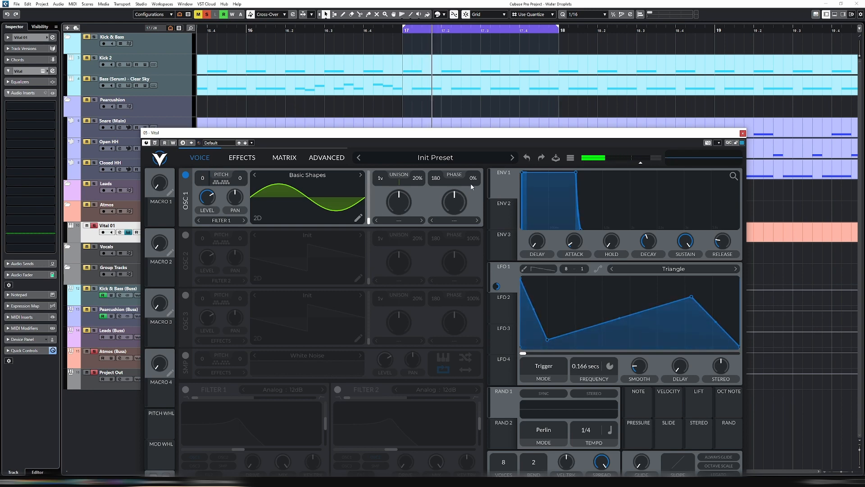
{"action": "left_click_drag", "start_coordinate": [481, 137], "coordinate": [454, 91]}
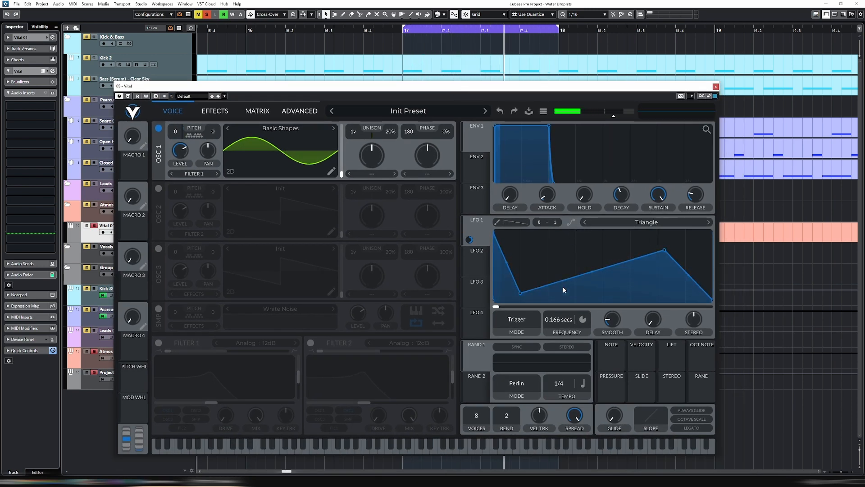
{"action": "left_click_drag", "start_coordinate": [563, 326], "coordinate": [558, 323]}
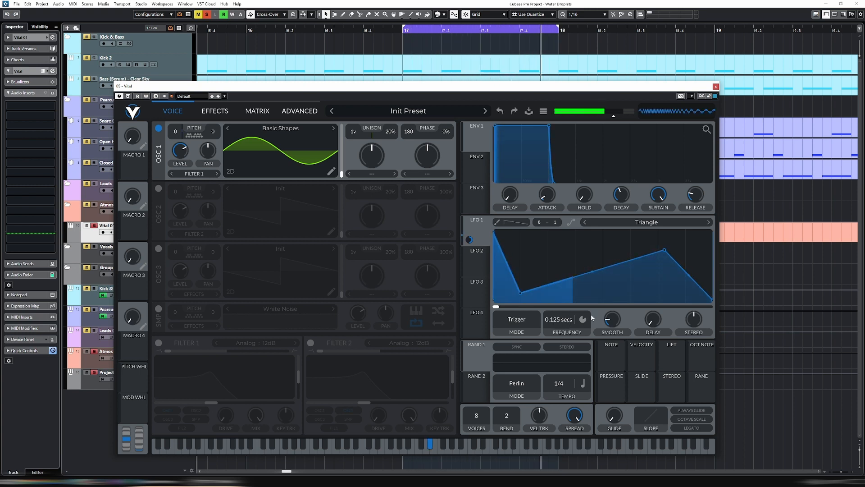
{"action": "left_click_drag", "start_coordinate": [611, 320], "coordinate": [614, 343]}
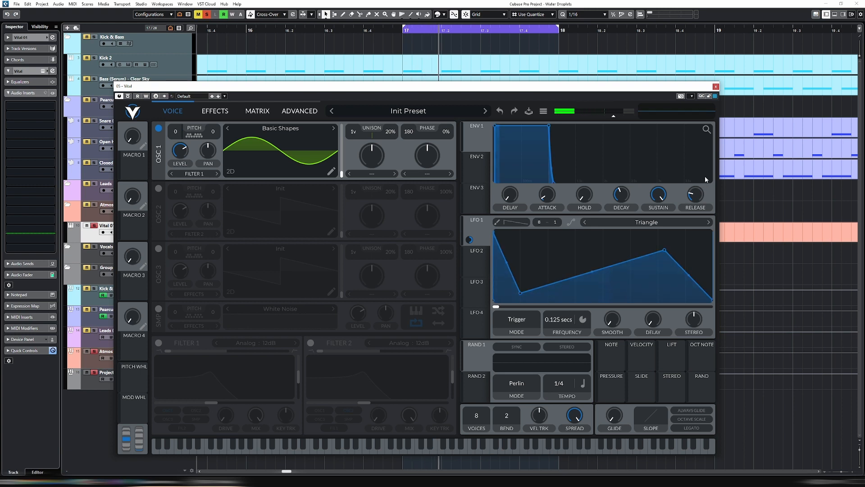
- Shape envelope 1 with a lower sustain, a 0.161 secs release and a slightly longer attack
{"action": "left_click_drag", "start_coordinate": [697, 197], "coordinate": [696, 193]}
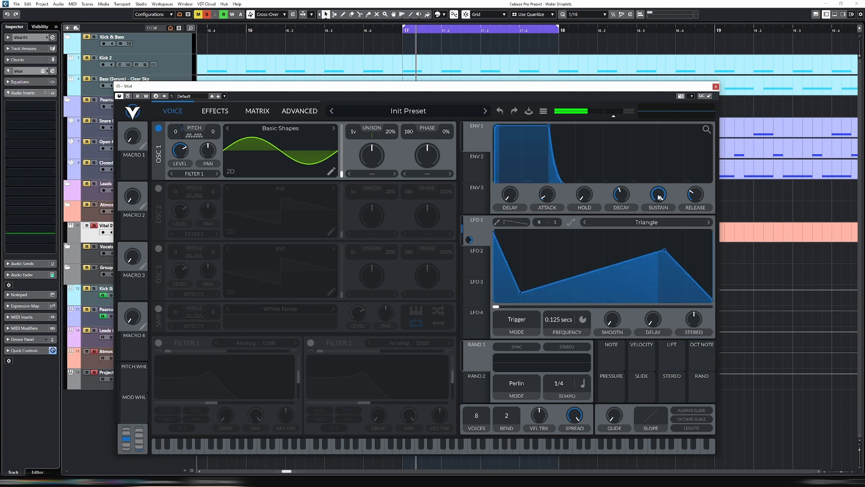
{"action": "left_click_drag", "start_coordinate": [659, 197], "coordinate": [699, 198]}
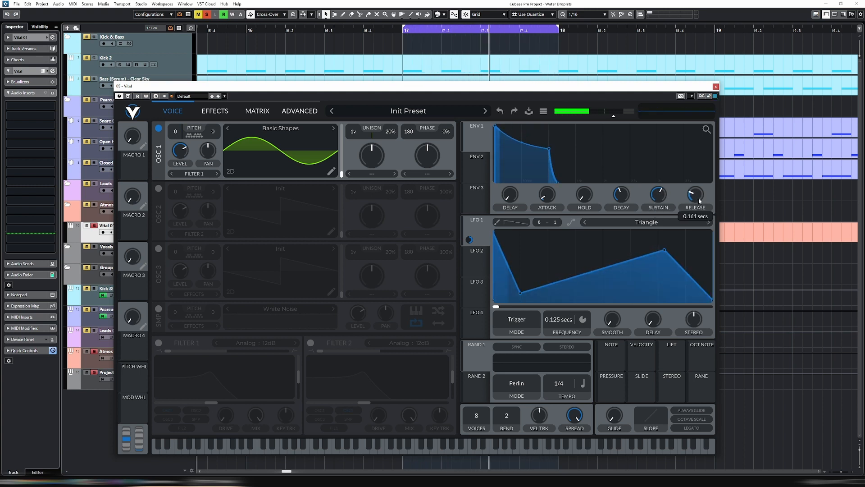
{"action": "mouse_move", "coordinate": [547, 194]}
{"action": "left_mouse_down"}
{"action": "mouse_move", "coordinate": [560, 195]}
{"action": "mouse_move", "coordinate": [549, 204]}
{"action": "left_mouse_up"}
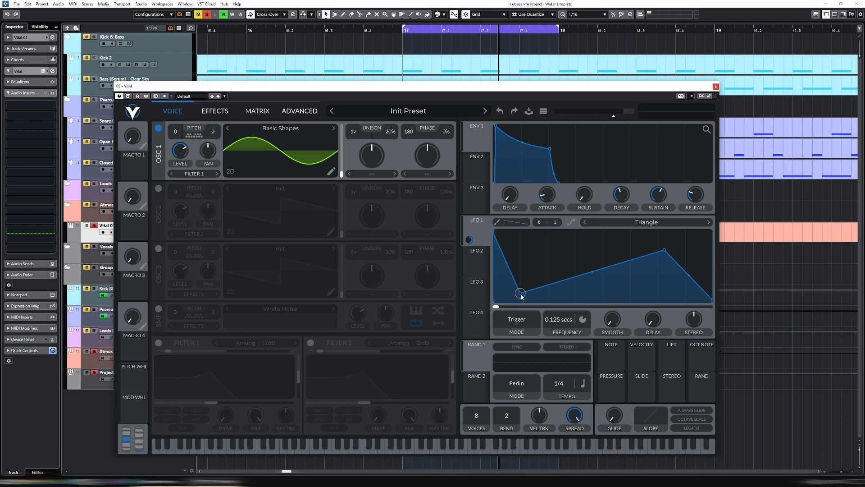
- Refine LFO 1 with a lower start, an earlier dip at the floor, a lower second peak and curved segments between points
{"action": "left_click_drag", "start_coordinate": [521, 295], "coordinate": [511, 302]}
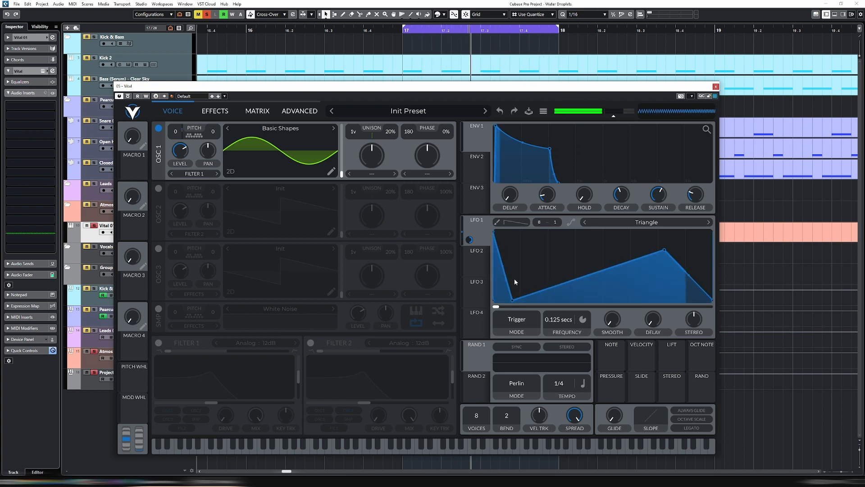
{"action": "left_click_drag", "start_coordinate": [503, 268], "coordinate": [502, 288]}
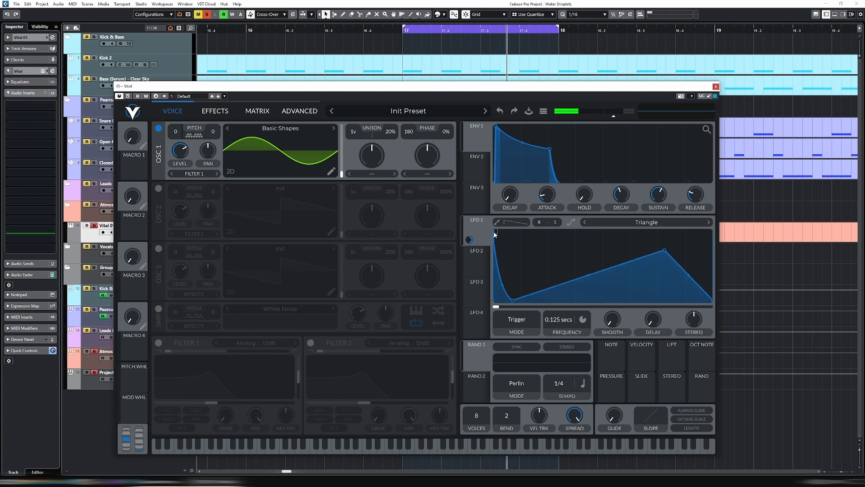
{"action": "left_click_drag", "start_coordinate": [493, 233], "coordinate": [492, 258]}
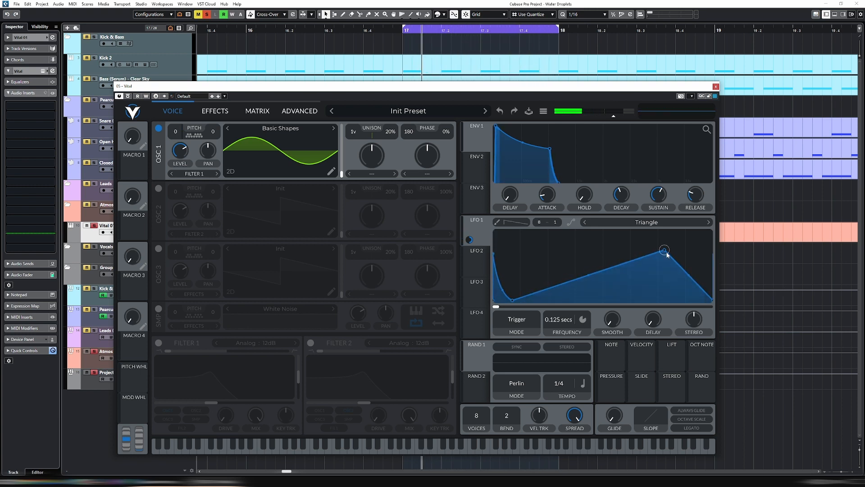
{"action": "left_click_drag", "start_coordinate": [664, 249], "coordinate": [689, 276]}
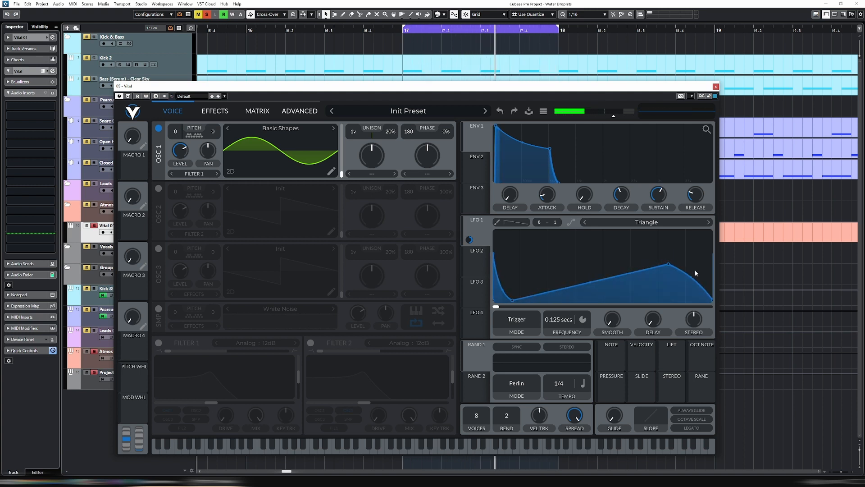
{"action": "left_click_drag", "start_coordinate": [588, 278], "coordinate": [593, 303]}
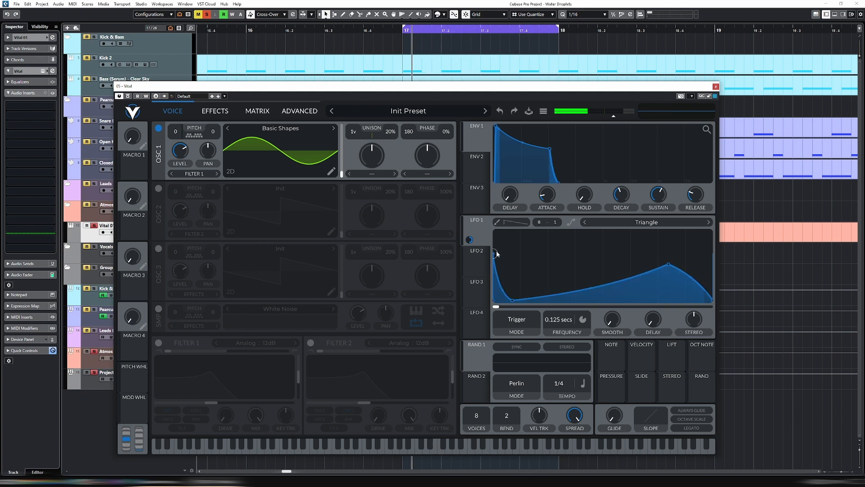
{"action": "left_click_drag", "start_coordinate": [494, 263], "coordinate": [494, 263]}
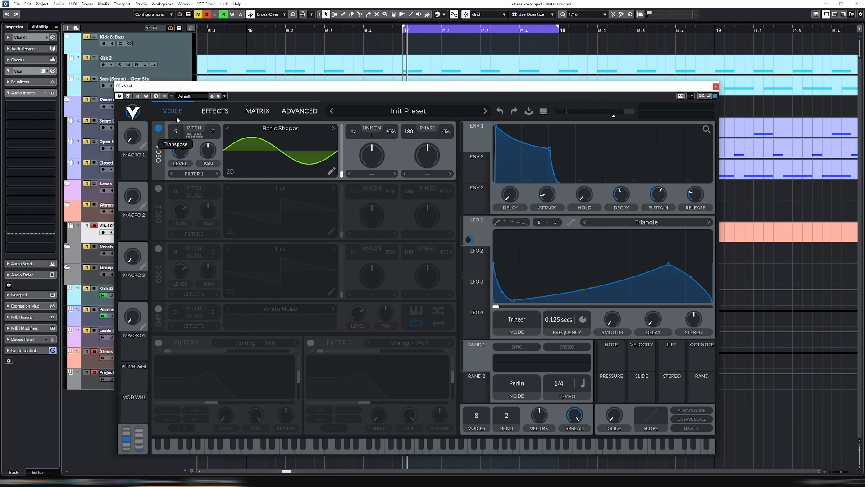
- Transpose oscillator 1 up 12 semitones
{"action": "left_click_drag", "start_coordinate": [175, 106], "coordinate": [175, 100]}
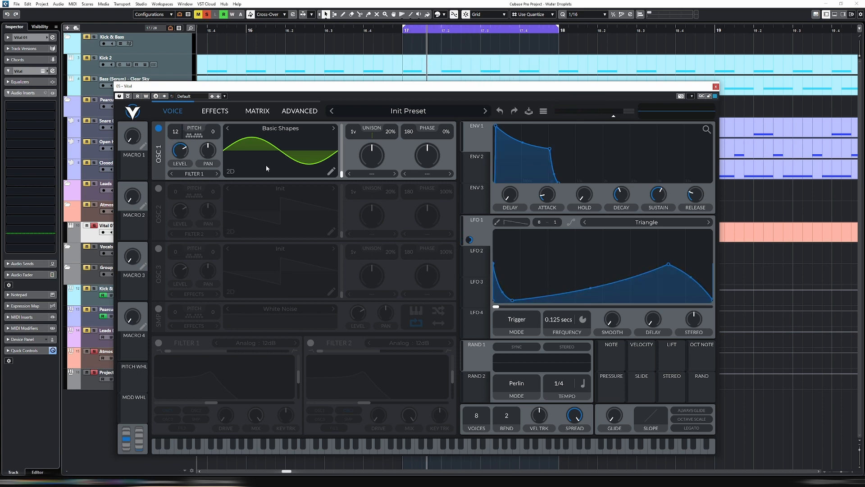
- Enable the Delay effect, place it first in the effects chain and switch its time to 0.250secs instead of tempo sync
{"action": "left_click", "coordinate": [218, 112]}
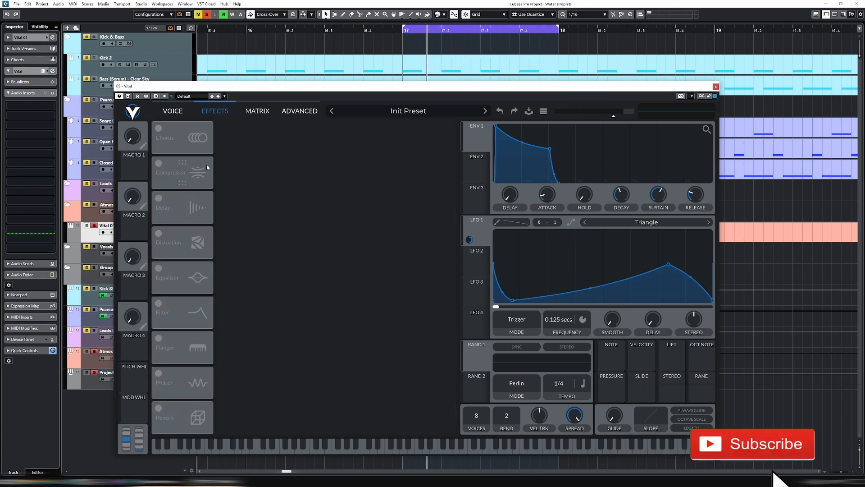
{"action": "left_click", "coordinate": [158, 199]}
{"action": "left_click_drag", "start_coordinate": [183, 199], "coordinate": [188, 122]}
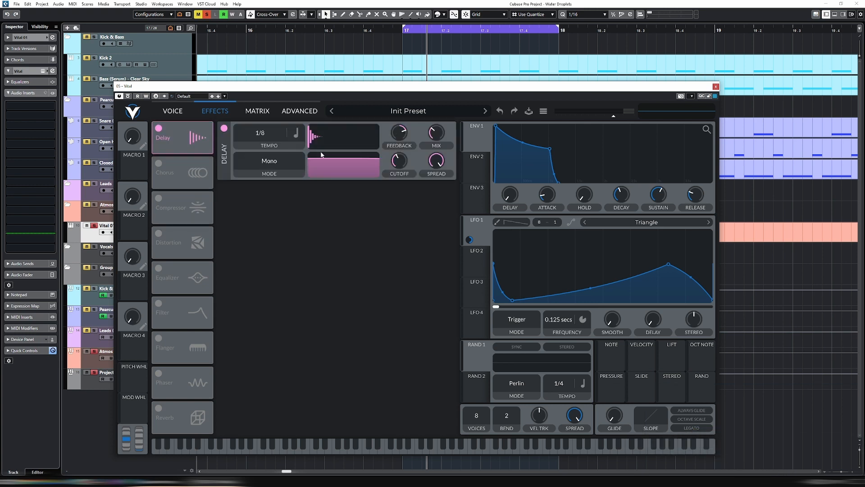
{"action": "left_click", "coordinate": [296, 138]}
{"action": "left_click", "coordinate": [313, 147]}
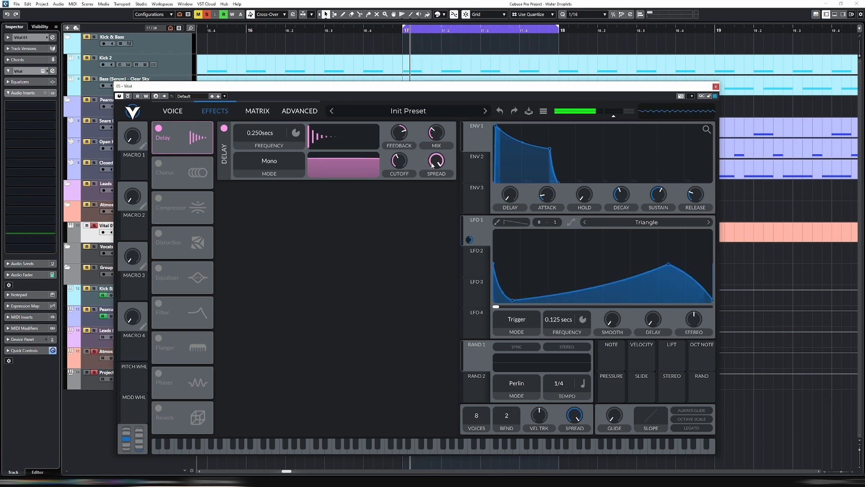
- Narrow the delay's filter spread, set its cutoff to about 62.66 and reduce its feedback
{"action": "left_click_drag", "start_coordinate": [432, 166], "coordinate": [434, 201]}
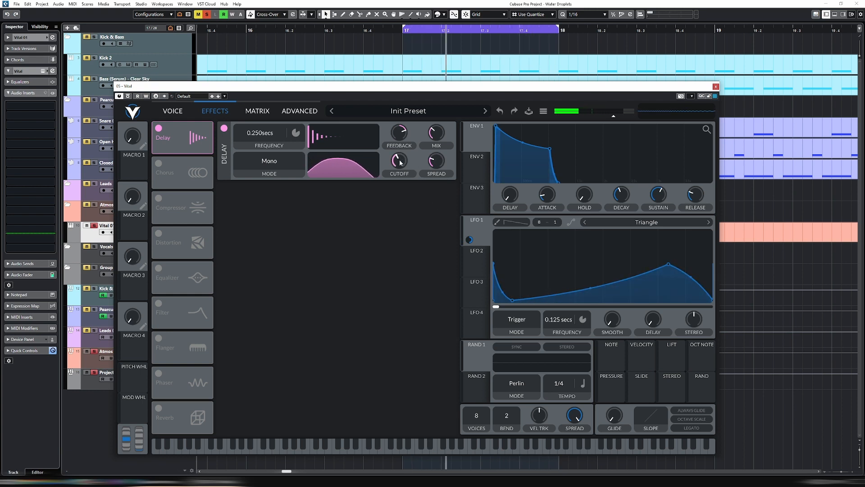
{"action": "mouse_move", "coordinate": [400, 156]}
{"action": "mouse_move", "coordinate": [400, 157]}
{"action": "left_mouse_down"}
{"action": "mouse_move", "coordinate": [400, 172]}
{"action": "mouse_move", "coordinate": [401, 165]}
{"action": "left_mouse_up"}
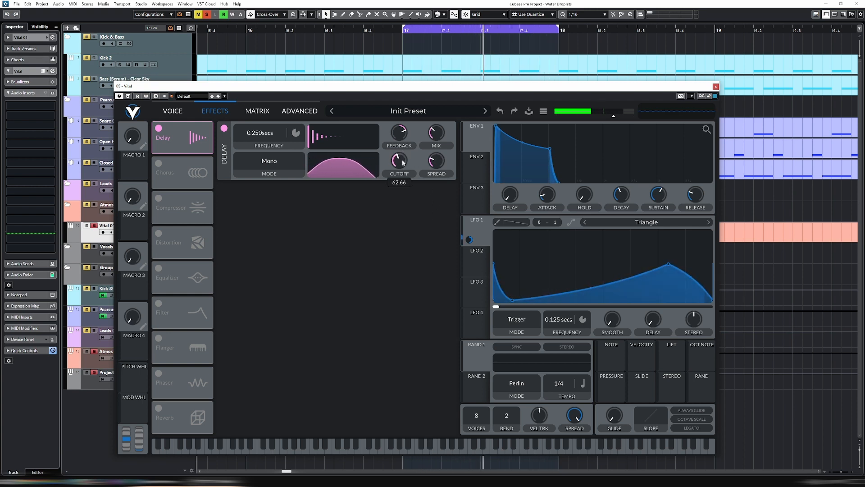
{"action": "left_click_drag", "start_coordinate": [404, 132], "coordinate": [404, 144]}
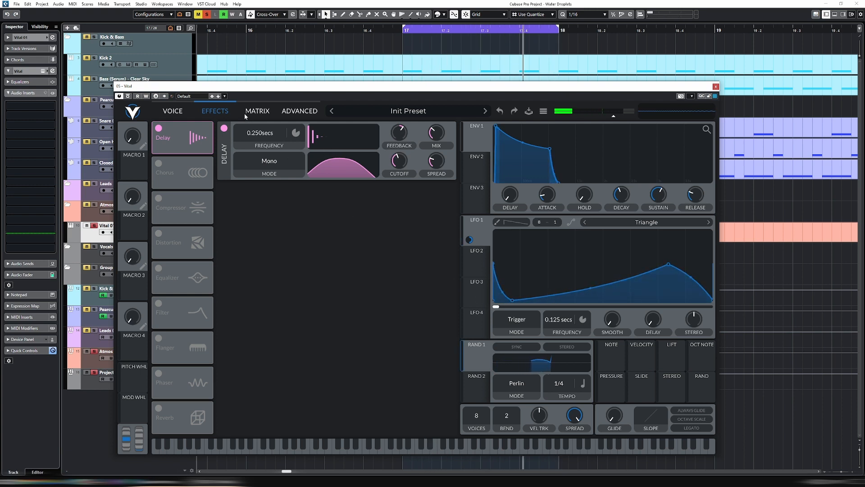
- Shorten the delay's frequency setting to 0.181secs
{"action": "mouse_move", "coordinate": [260, 138]}
{"action": "left_mouse_down"}
{"action": "mouse_move", "coordinate": [262, 147]}
{"action": "mouse_move", "coordinate": [264, 130]}
{"action": "mouse_move", "coordinate": [264, 149]}
{"action": "left_mouse_up"}
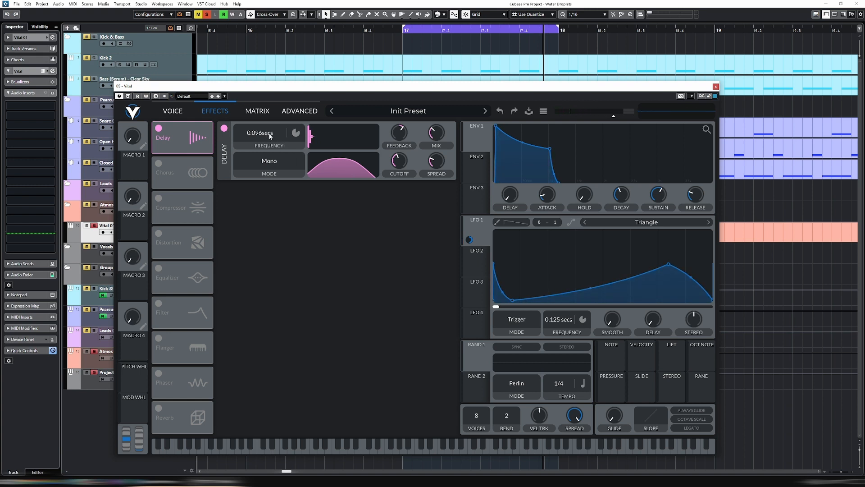
{"action": "scroll", "coordinate": [266, 135], "scroll_direction": "down", "scroll_amount": 2}
{"action": "scroll", "coordinate": [266, 143], "scroll_direction": "up", "scroll_amount": 1}
- Modulate the delay frequency with Random 1, using Sample & Hold mode and the Freeze tempo setting
{"action": "left_click_drag", "start_coordinate": [476, 358], "coordinate": [255, 135]}
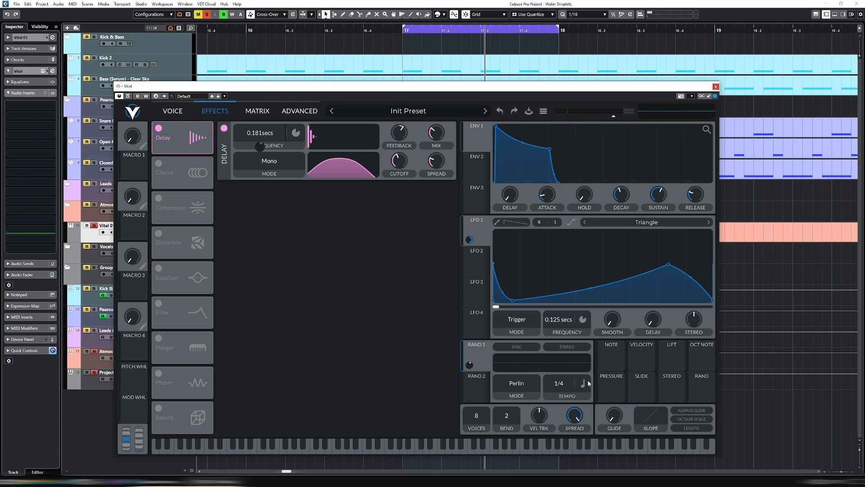
{"action": "left_click", "coordinate": [519, 386]}
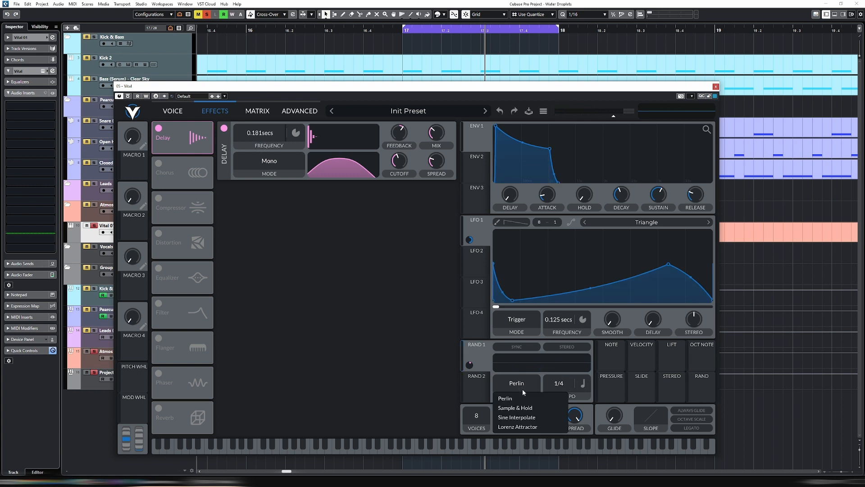
{"action": "left_click", "coordinate": [531, 407]}
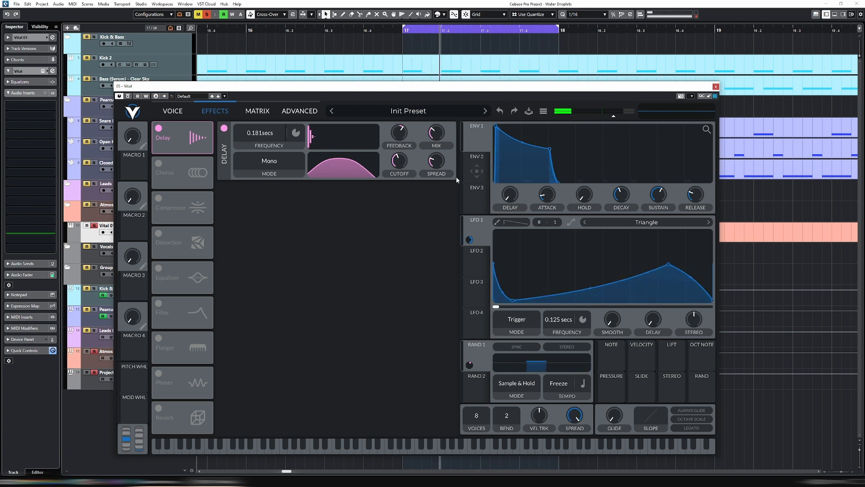
- Set the delay mode to Stereo, shorten its second frequency to 0.168 s and modulate that frequency with Random 2
{"action": "left_click", "coordinate": [265, 163]}
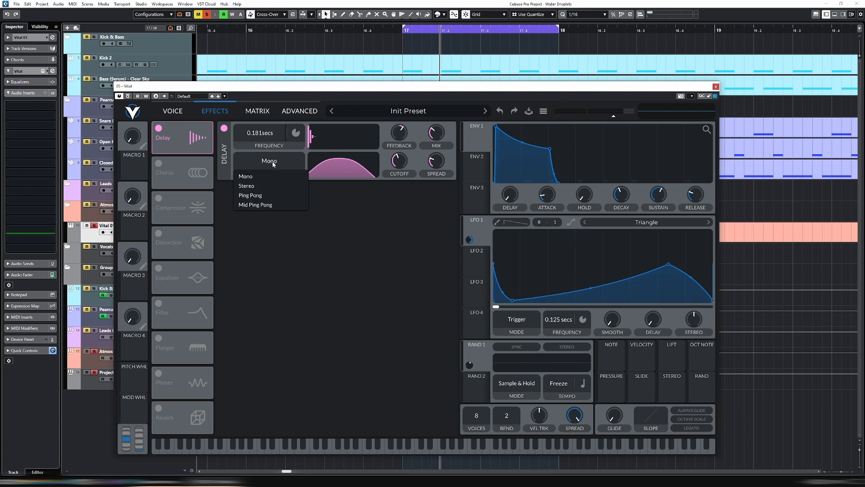
{"action": "left_click", "coordinate": [272, 186]}
{"action": "left_click", "coordinate": [477, 394]}
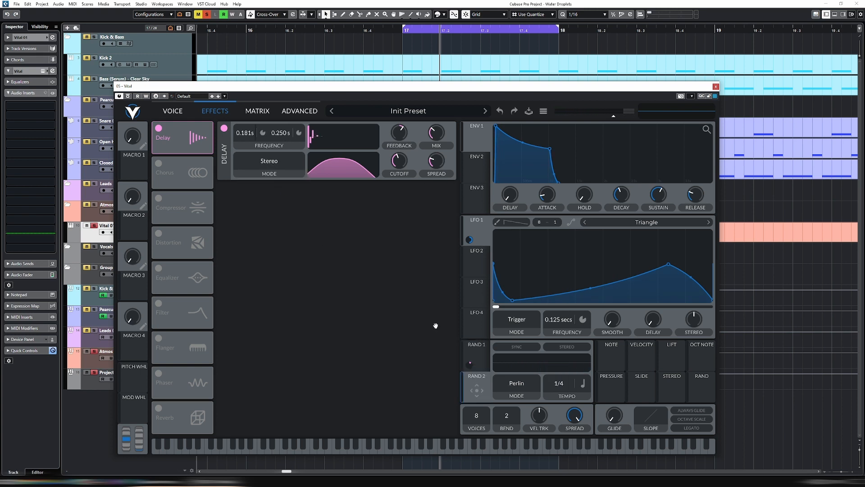
{"action": "left_click_drag", "start_coordinate": [435, 325], "coordinate": [280, 134]}
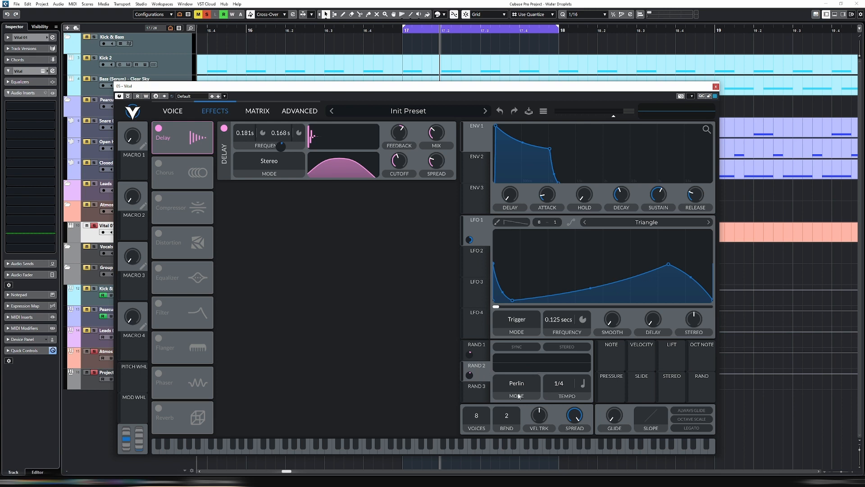
- Switch Random 2 to Sample & Hold mode with the Freeze tempo setting
{"action": "left_click", "coordinate": [518, 395]}
{"action": "left_click", "coordinate": [519, 396]}
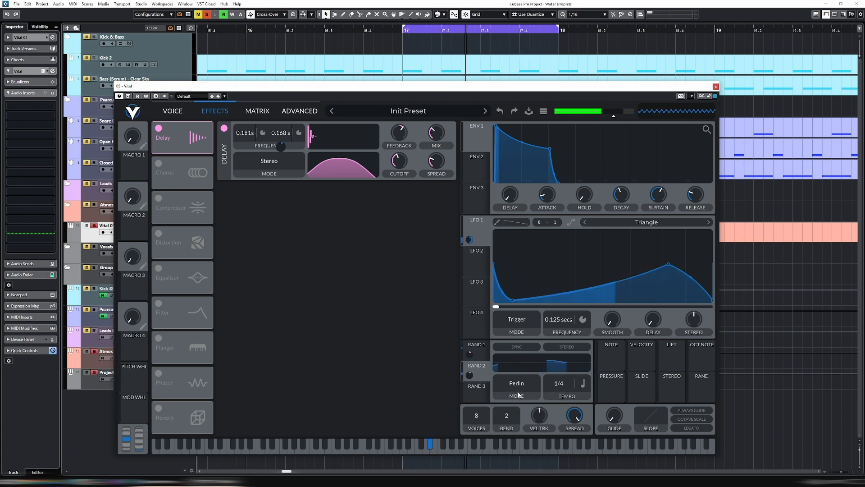
{"action": "left_click", "coordinate": [518, 395]}
{"action": "left_click", "coordinate": [520, 407]}
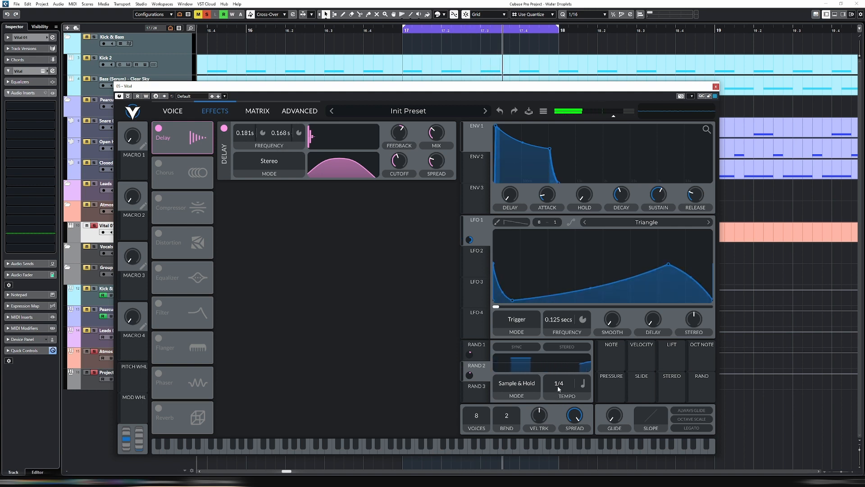
{"action": "left_click_drag", "start_coordinate": [558, 387], "coordinate": [563, 466]}
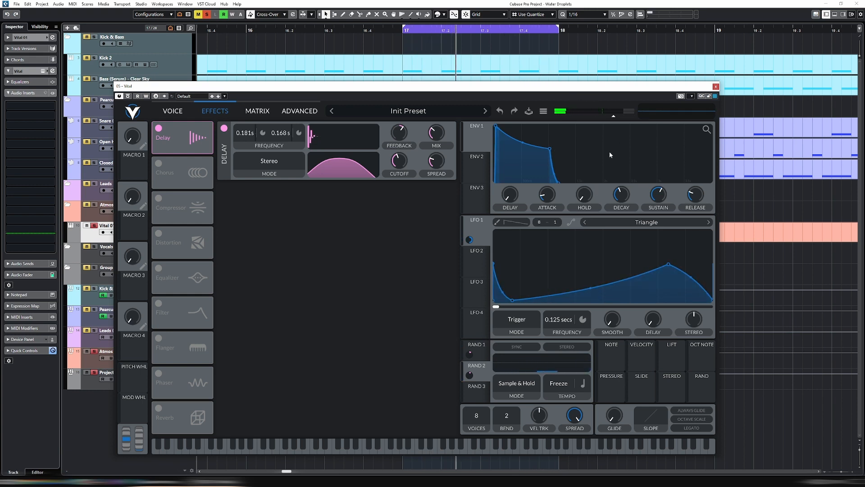
- Adjust the delay feedback and modulate it with Random 3, auditioning the result before stopping playback
{"action": "mouse_move", "coordinate": [401, 134]}
{"action": "left_mouse_down"}
{"action": "mouse_move", "coordinate": [399, 125]}
{"action": "mouse_move", "coordinate": [401, 137]}
{"action": "left_mouse_up"}
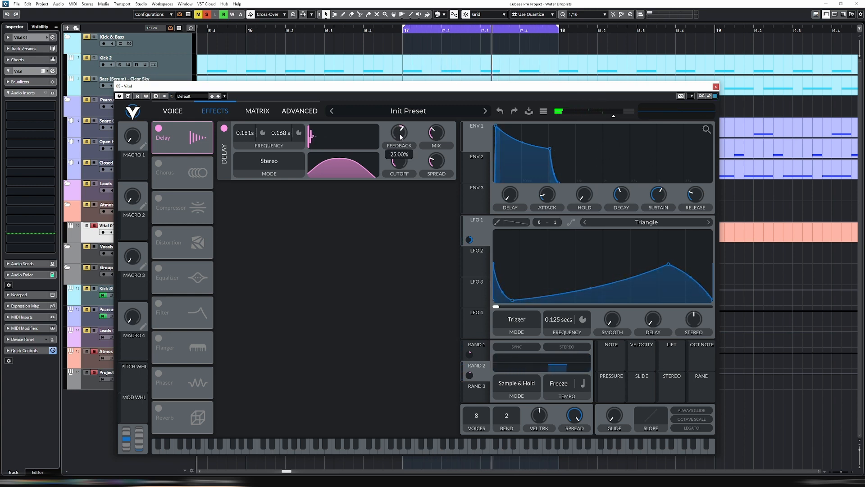
{"action": "left_click_drag", "start_coordinate": [476, 401], "coordinate": [398, 136]}
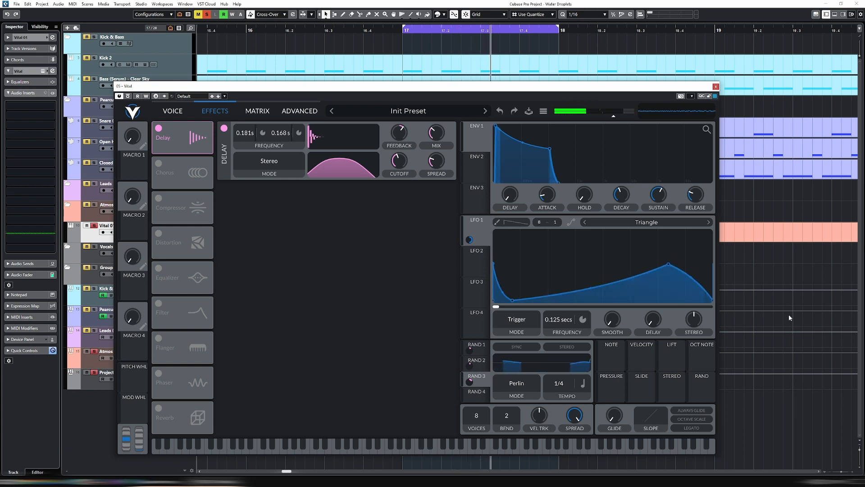
{"action": "mouse_move", "coordinate": [398, 135]}
{"action": "left_mouse_down"}
{"action": "mouse_move", "coordinate": [400, 147]}
{"action": "mouse_move", "coordinate": [400, 134]}
{"action": "left_mouse_up"}
{"action": "mouse_move", "coordinate": [400, 153]}
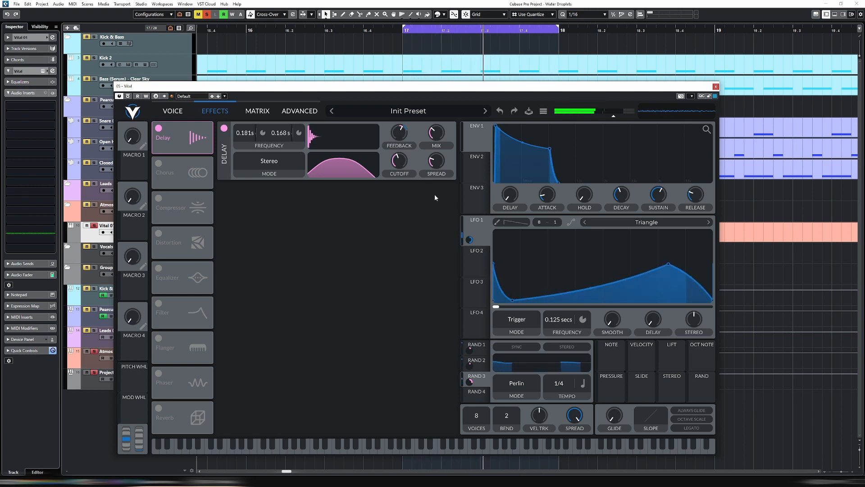
{"action": "key", "text": "space"}
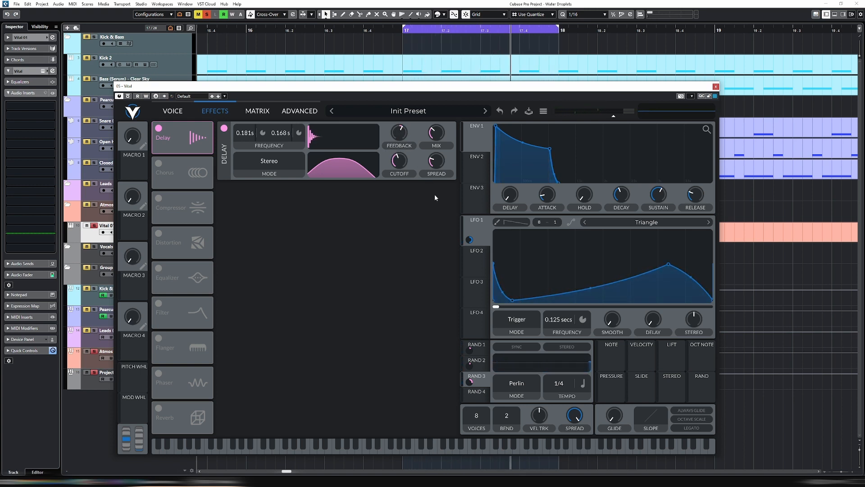
- Enable the Equalizer effect and raise its low band cutoff during playback to remove more low frequencies
{"action": "left_click", "coordinate": [158, 268]}
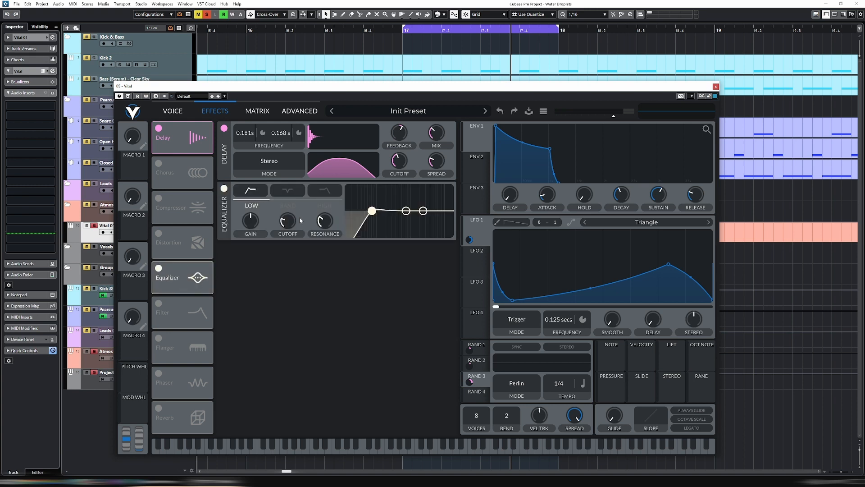
{"action": "key", "text": "space"}
{"action": "left_click_drag", "start_coordinate": [291, 226], "coordinate": [325, 223]}
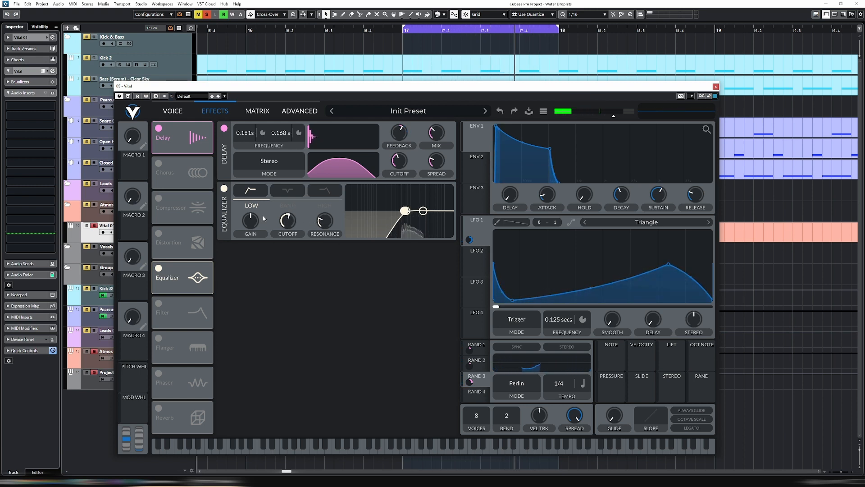
- Modulate oscillator 1's transpose with Random 3 at an amount of 36.00 and make that modulation bipolar
{"action": "left_click", "coordinate": [172, 111]}
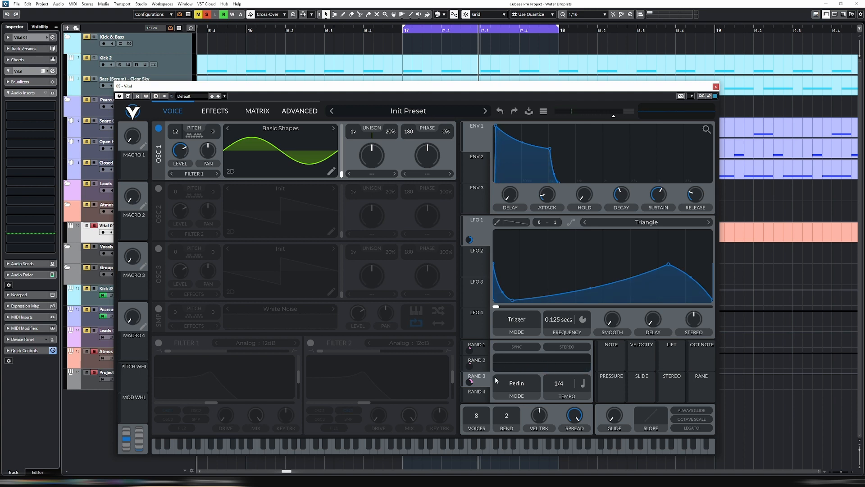
{"action": "left_click_drag", "start_coordinate": [482, 381], "coordinate": [177, 150]}
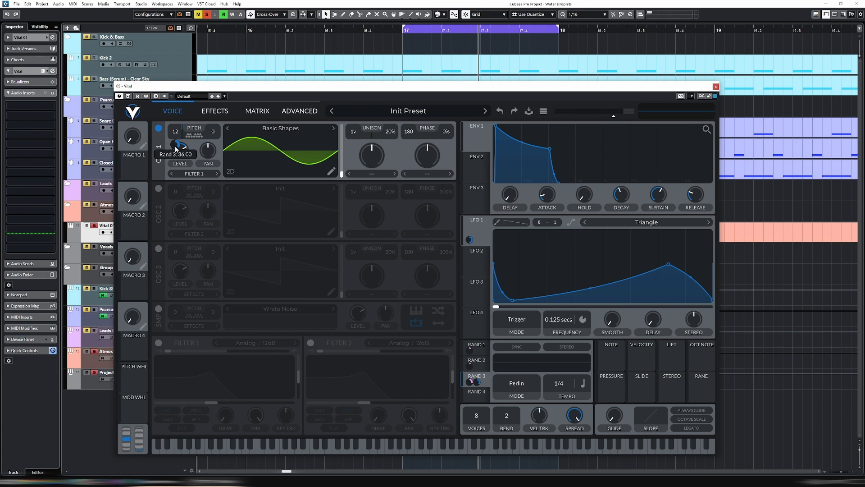
{"action": "left_click", "coordinate": [257, 111]}
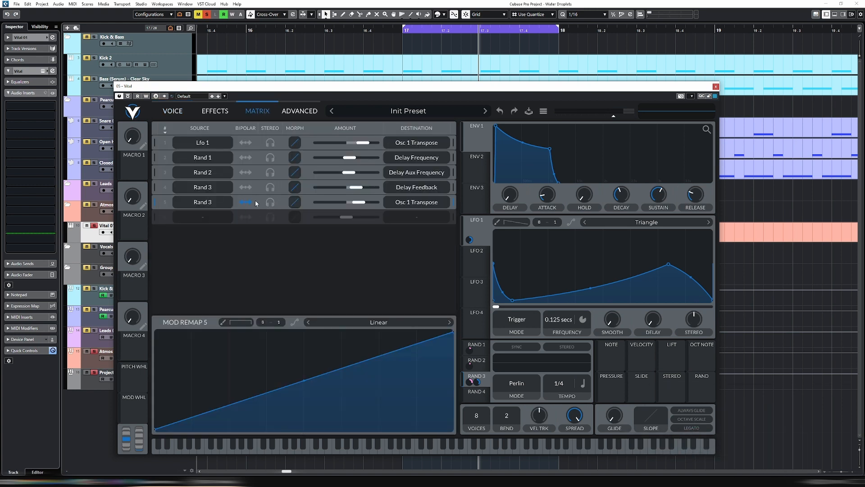
{"action": "left_click", "coordinate": [173, 112]}
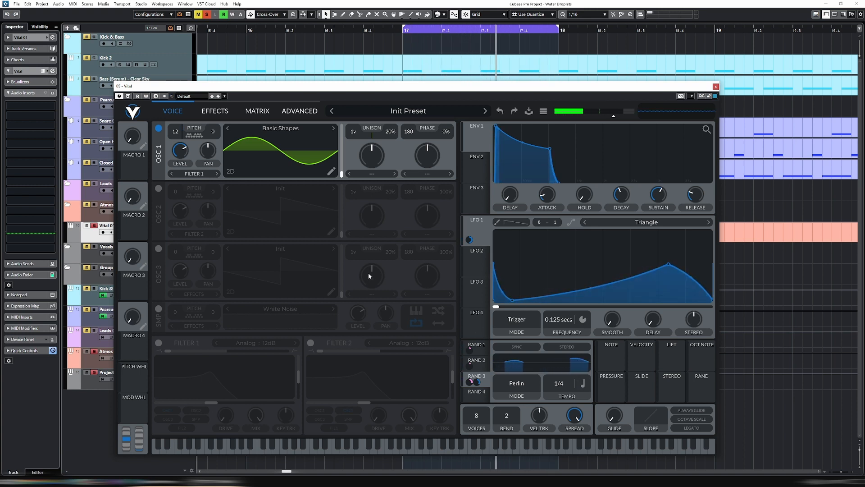
- Set the amount of the Random 3 modulation on Osc 1 Transpose to 0.3
{"action": "left_click", "coordinate": [257, 111]}
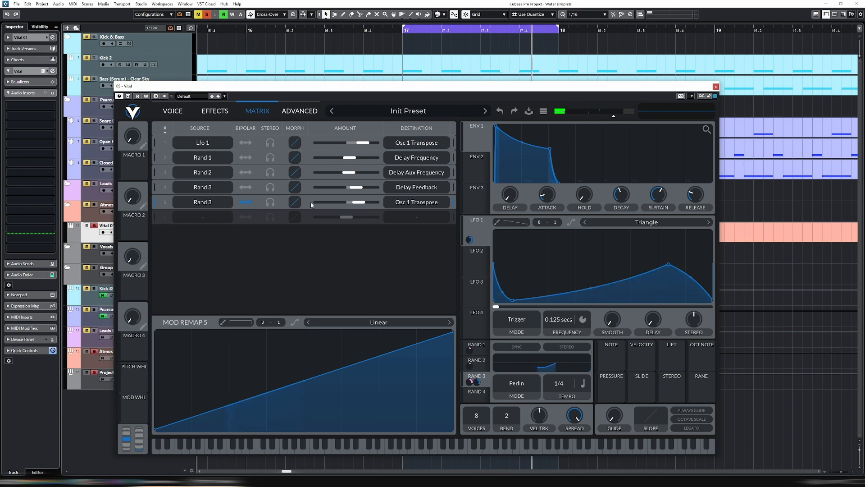
{"action": "double_click", "coordinate": [358, 201]}
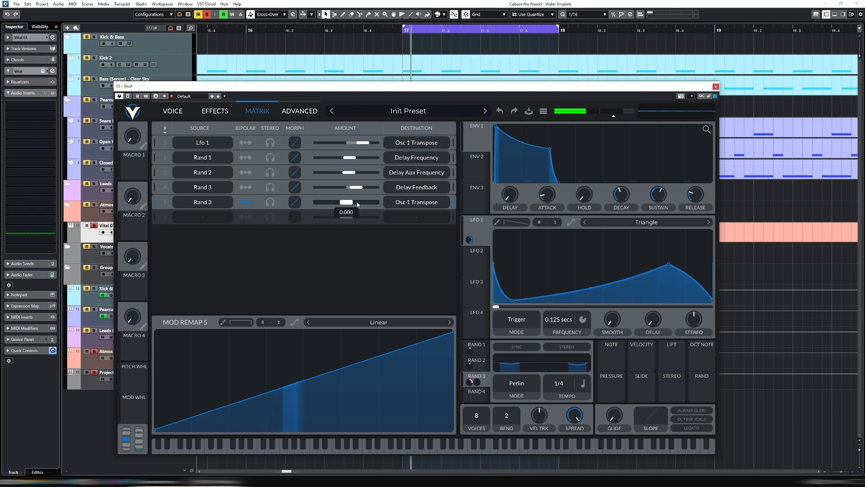
{"action": "right_click", "coordinate": [348, 203]}
{"action": "left_click", "coordinate": [377, 216]}
{"action": "type", "text": "0.3"}
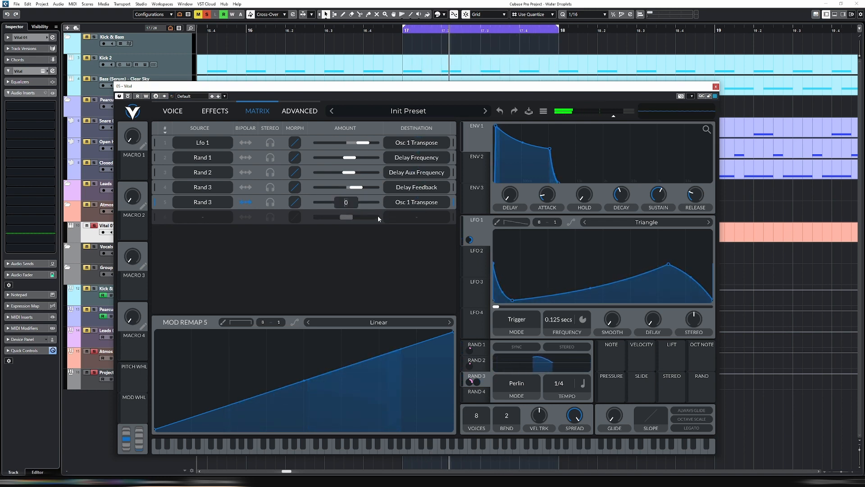
{"action": "key", "text": "Return"}
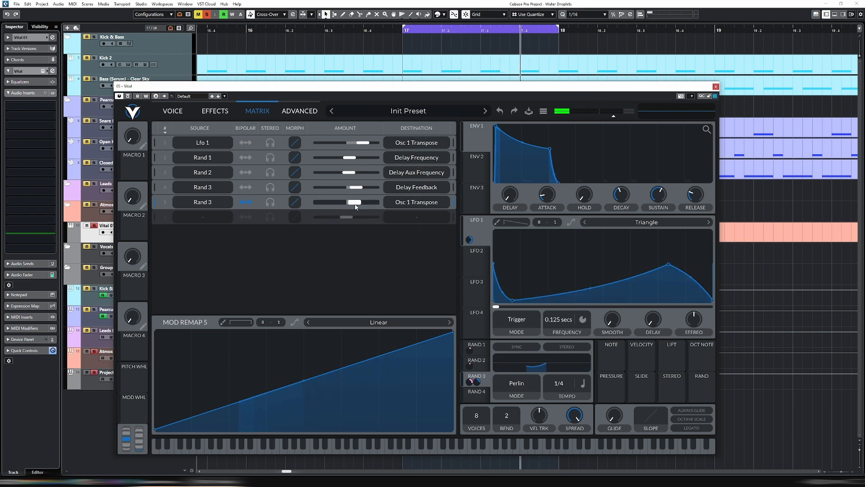
- Enter a higher amount for the Random 3 modulation on Osc 1 Transpose
{"action": "left_click", "coordinate": [168, 112]}
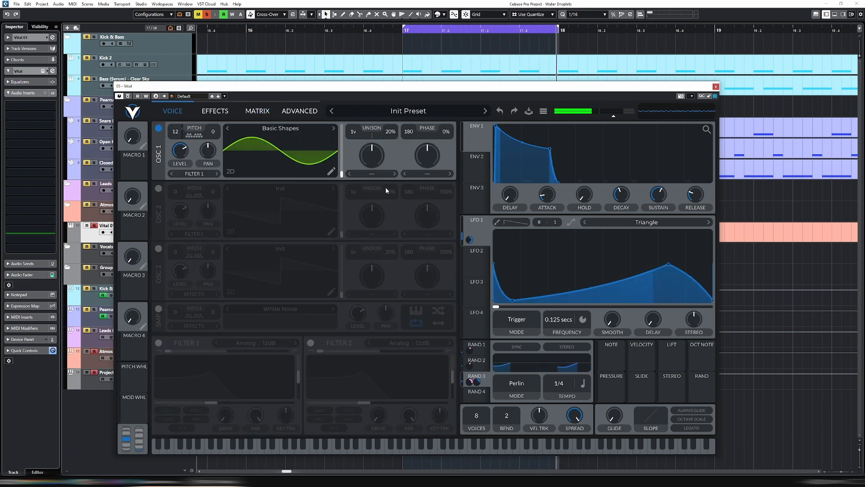
{"action": "left_click", "coordinate": [257, 111]}
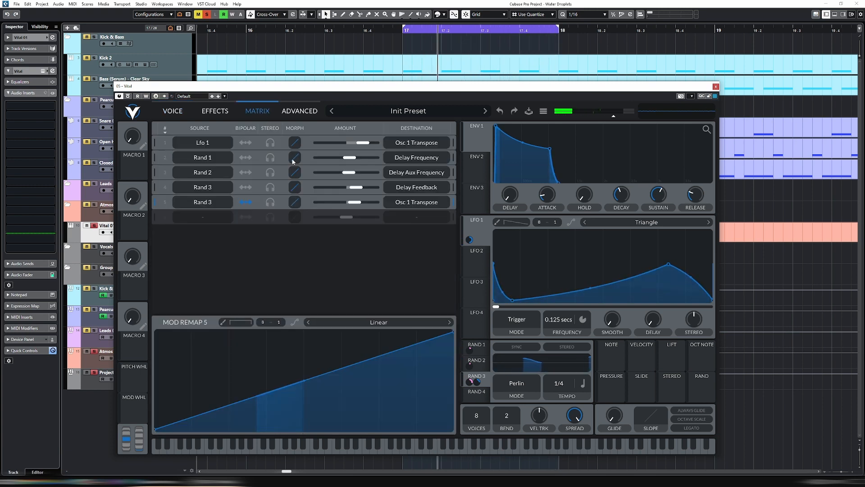
{"action": "right_click", "coordinate": [355, 205]}
{"action": "left_click", "coordinate": [377, 216]}
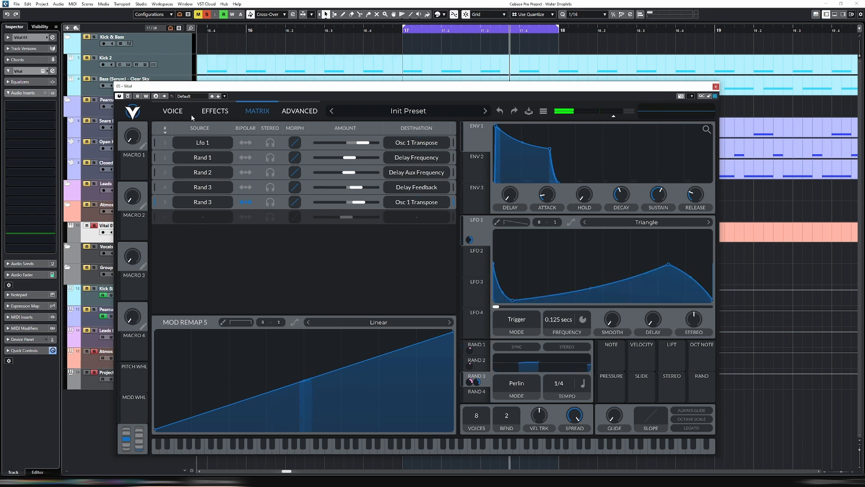
- Enable the Filter effect and place it first in the effects chain, ahead of the delay
{"action": "left_click", "coordinate": [177, 111]}
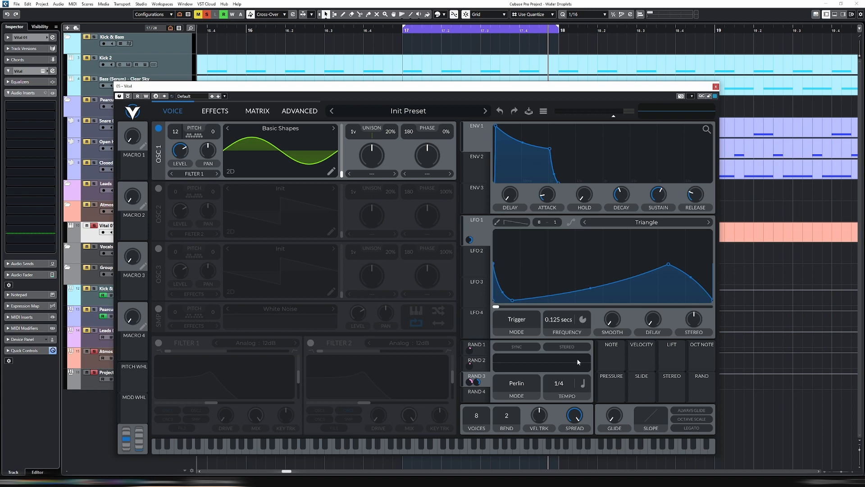
{"action": "left_click", "coordinate": [226, 113]}
{"action": "left_click", "coordinate": [181, 110]}
{"action": "left_click", "coordinate": [218, 113]}
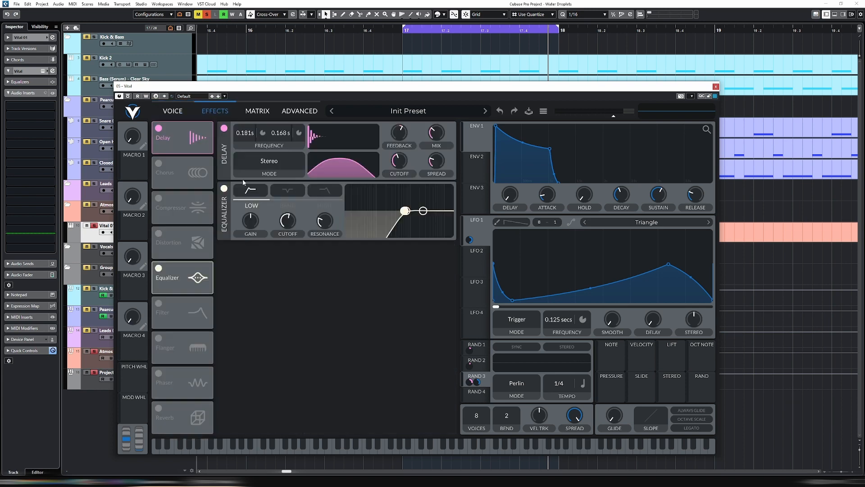
{"action": "left_click", "coordinate": [159, 303]}
{"action": "left_click_drag", "start_coordinate": [189, 310], "coordinate": [194, 130]}
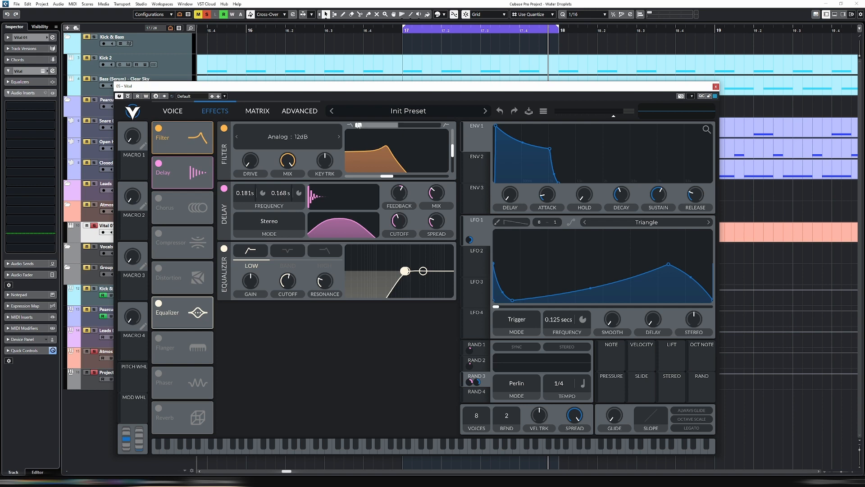
- Switch the filter to Analog : 24dB, set its cutoff to about 412.8 Hz and its blend to about 1.448
{"action": "left_click_drag", "start_coordinate": [414, 124], "coordinate": [397, 128]}
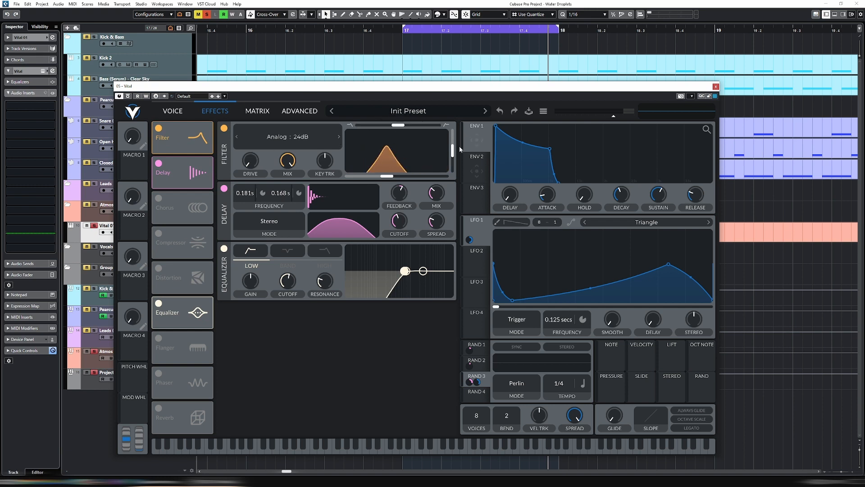
{"action": "left_click_drag", "start_coordinate": [386, 176], "coordinate": [424, 177]}
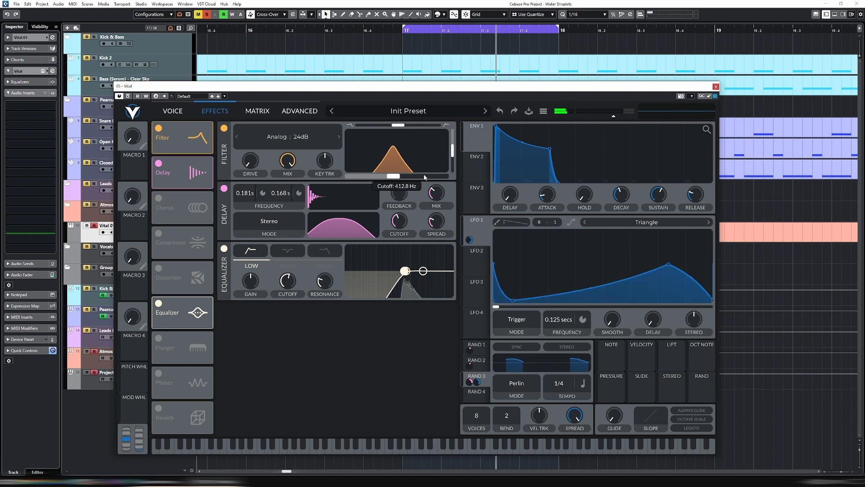
{"action": "left_click_drag", "start_coordinate": [398, 125], "coordinate": [419, 127]}
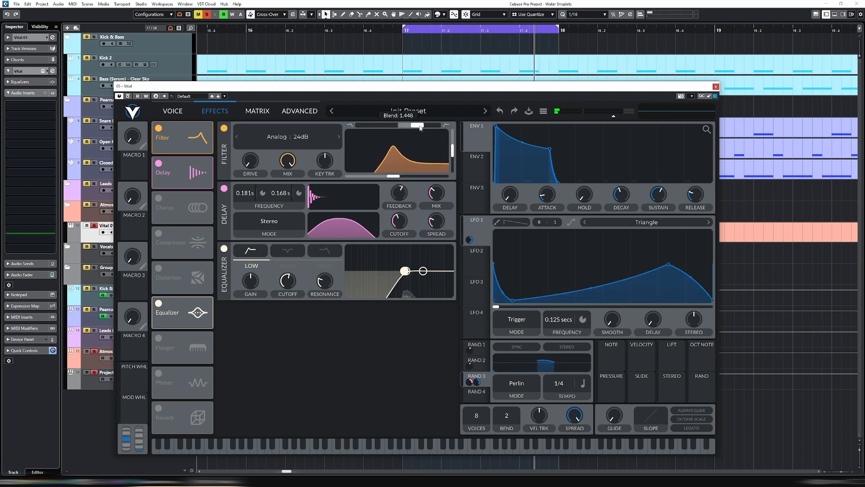
- Raise the filter cutoff to about 635.9 Hz and lower its resonance for a softer peak
{"action": "mouse_move", "coordinate": [396, 176]}
{"action": "left_mouse_down"}
{"action": "mouse_move", "coordinate": [412, 177]}
{"action": "mouse_move", "coordinate": [401, 177]}
{"action": "left_mouse_up"}
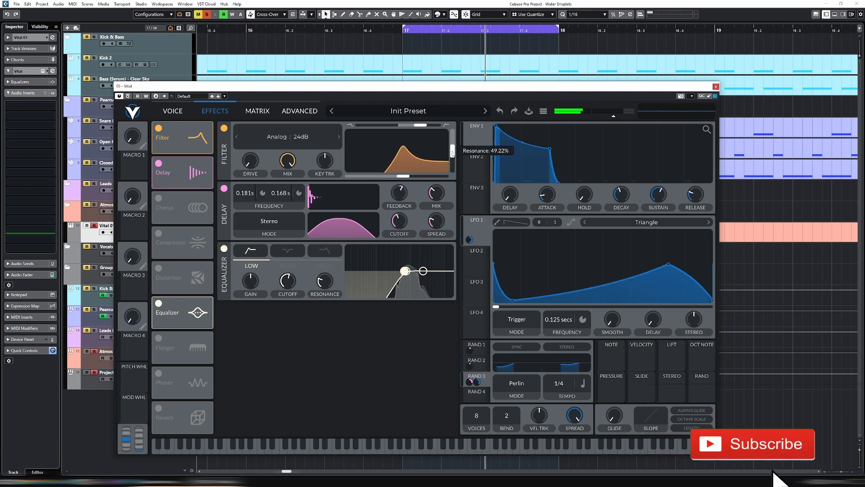
{"action": "left_click_drag", "start_coordinate": [407, 177], "coordinate": [404, 177]}
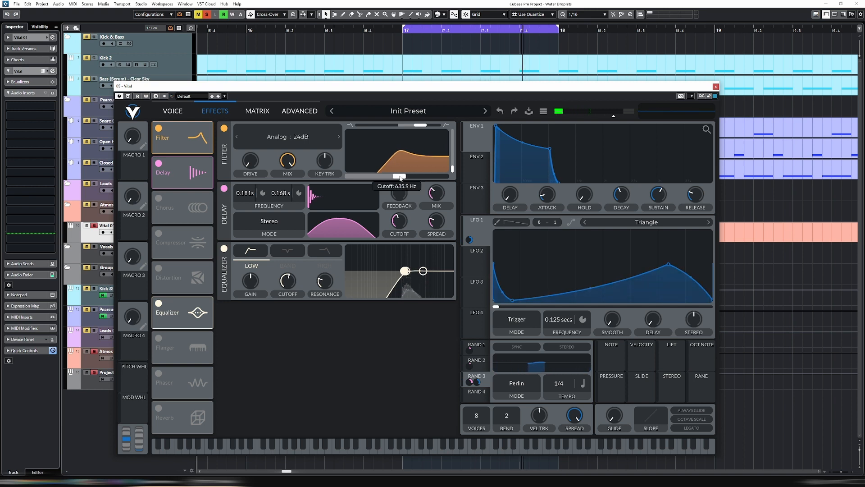
{"action": "mouse_move", "coordinate": [454, 171]}
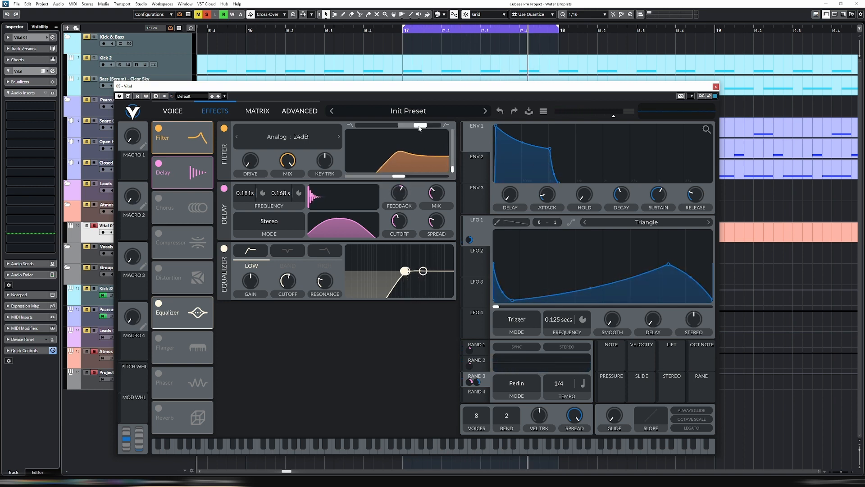
- Shift the filter blend back toward band-pass, leaving it slightly above 1.000 on the high-pass side
{"action": "left_click_drag", "start_coordinate": [421, 128], "coordinate": [406, 129]}
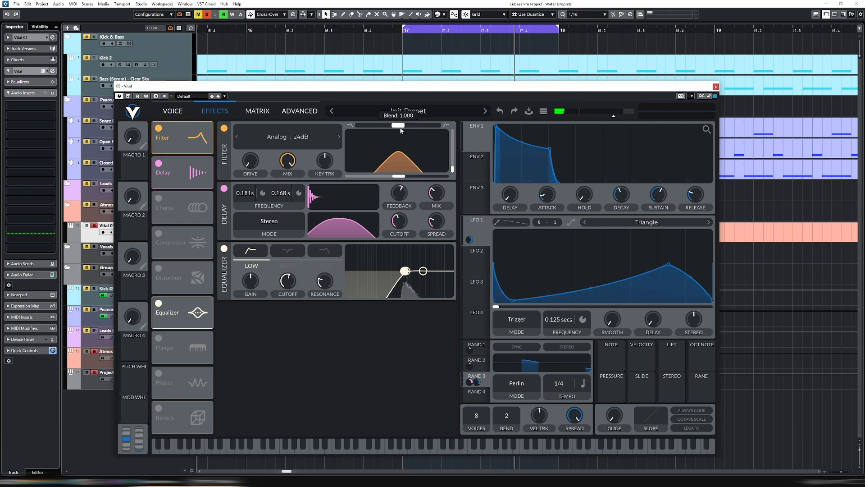
{"action": "mouse_move", "coordinate": [401, 131]}
{"action": "left_mouse_down"}
{"action": "mouse_move", "coordinate": [412, 129]}
{"action": "mouse_move", "coordinate": [403, 130]}
{"action": "left_mouse_up"}
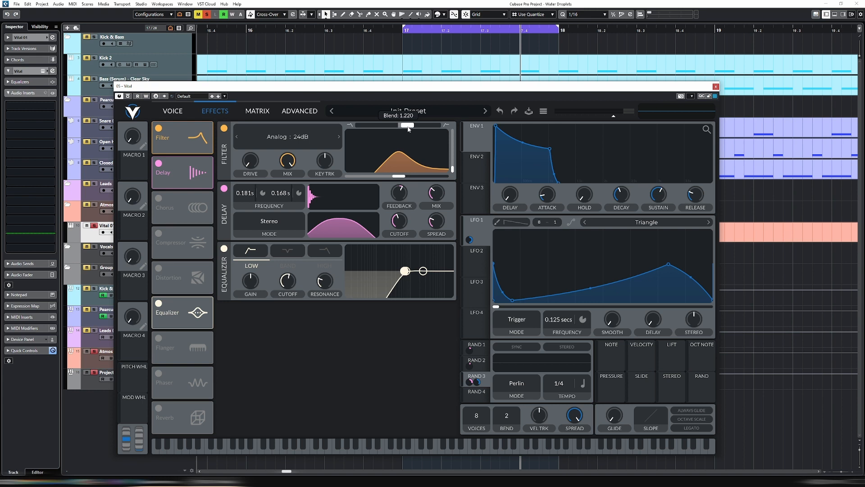
{"action": "left_click_drag", "start_coordinate": [419, 131], "coordinate": [403, 129]}
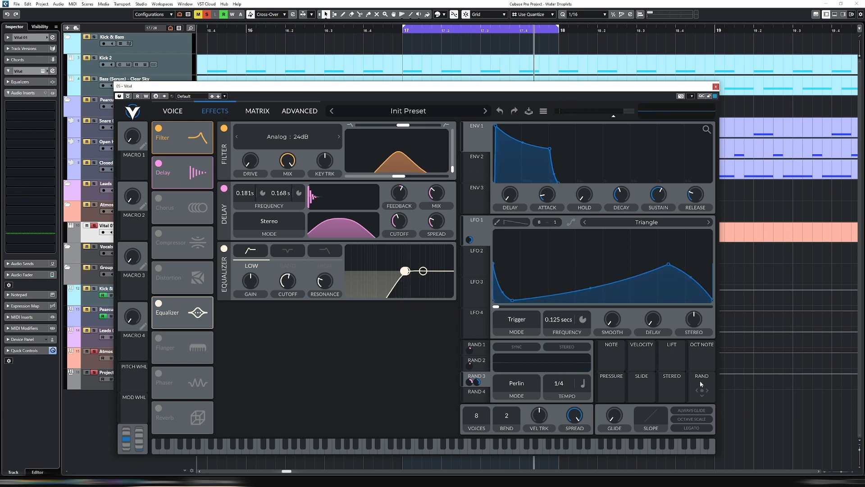
- Assign the note-based Rand source to modulate the filter blend and lower the filter cutoff slightly
{"action": "left_click_drag", "start_coordinate": [702, 390], "coordinate": [402, 124]}
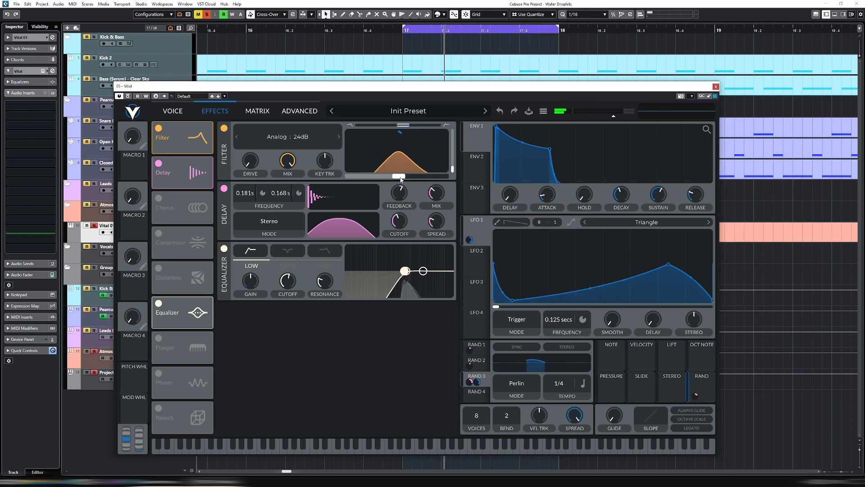
{"action": "left_click_drag", "start_coordinate": [390, 176], "coordinate": [393, 176]}
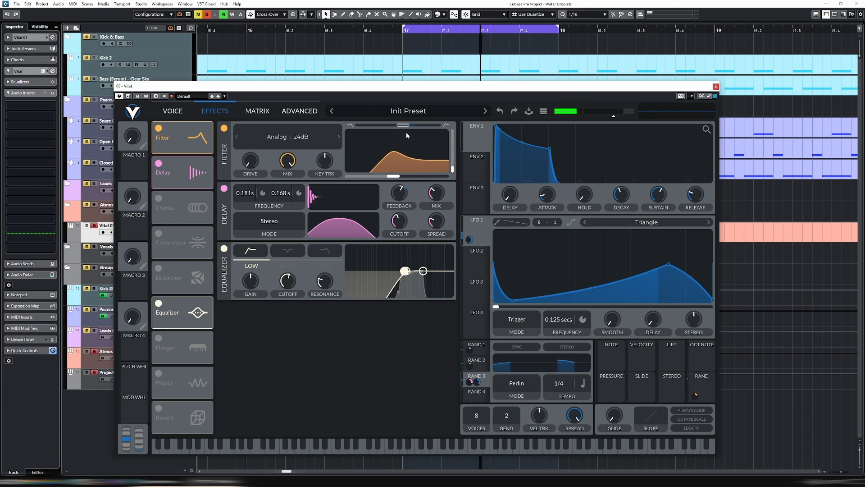
{"action": "mouse_move", "coordinate": [400, 134]}
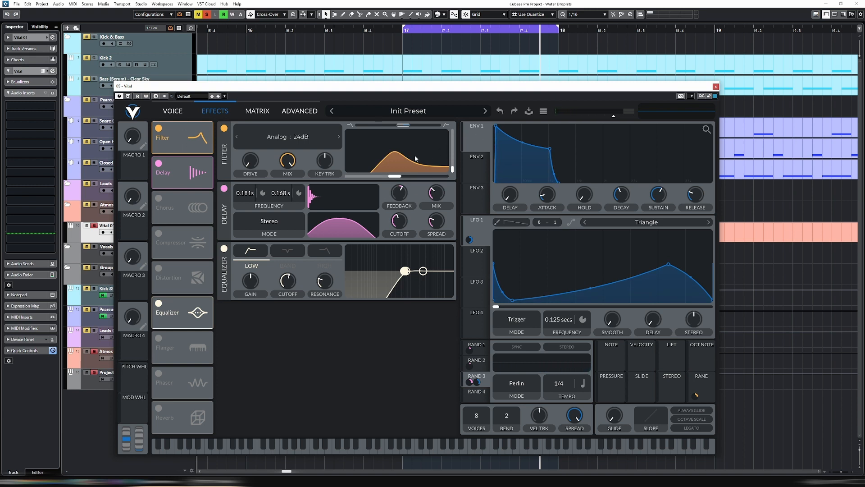
- Modulate the attack of Env 1 with Rand 1 and fine-tune the modulation amount during playback
{"action": "left_click", "coordinate": [478, 346]}
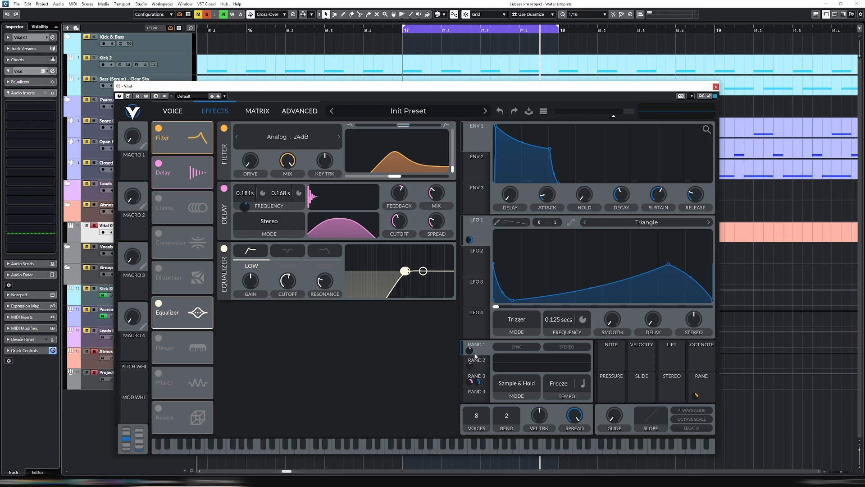
{"action": "left_click", "coordinate": [483, 367]}
{"action": "left_click", "coordinate": [480, 342]}
{"action": "left_click_drag", "start_coordinate": [470, 351], "coordinate": [547, 197]}
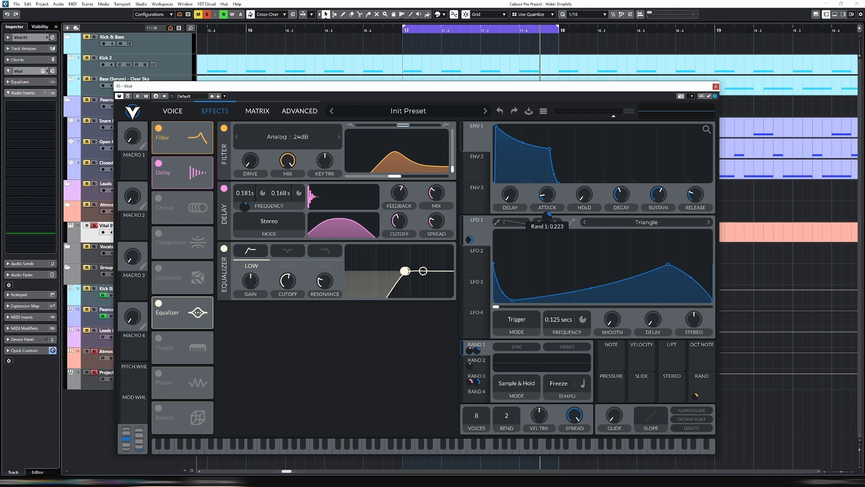
{"action": "key", "text": "space"}
{"action": "left_click_drag", "start_coordinate": [547, 215], "coordinate": [547, 218]}
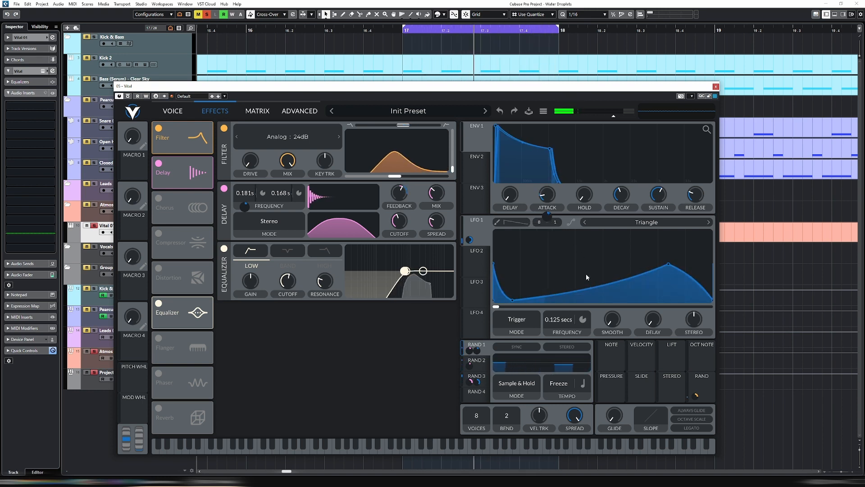
- Modulate the decay of Env 1 with Rand 2 and its sustain with Rand 3, adjusting the sustain modulation amount
{"action": "left_click", "coordinate": [484, 367]}
{"action": "left_click_drag", "start_coordinate": [469, 364], "coordinate": [622, 231]}
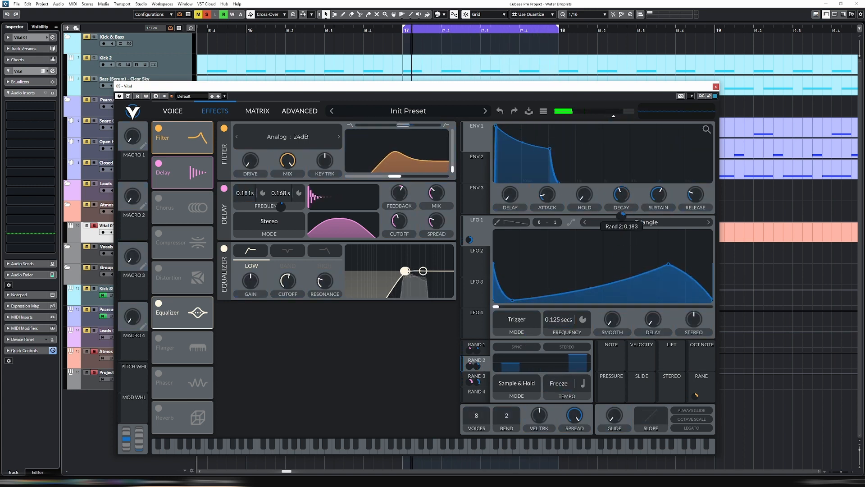
{"action": "left_click", "coordinate": [477, 382]}
{"action": "left_click_drag", "start_coordinate": [478, 382], "coordinate": [643, 278]}
{"action": "left_click_drag", "start_coordinate": [655, 195], "coordinate": [657, 195]}
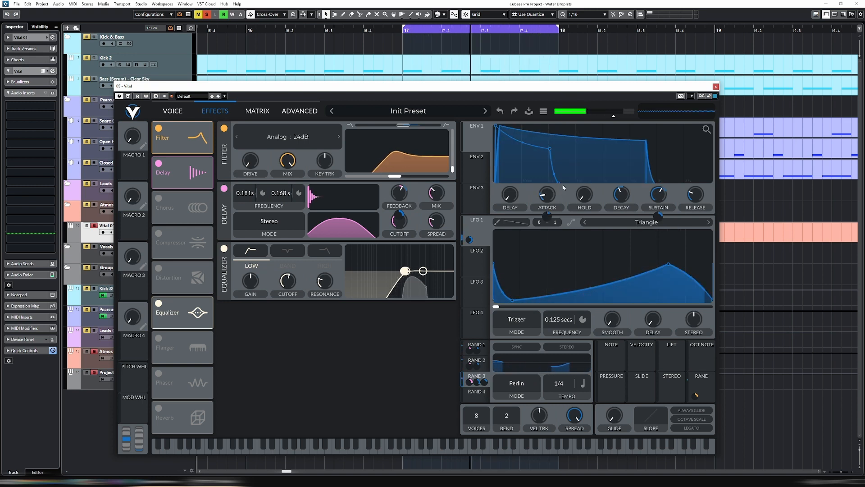
{"action": "mouse_move", "coordinate": [658, 216]}
{"action": "left_click_drag", "start_coordinate": [658, 216], "coordinate": [657, 210]}
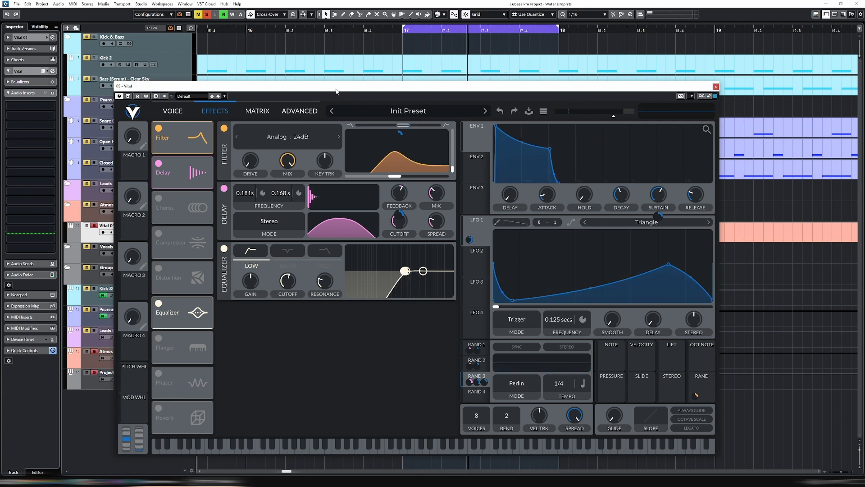
- Reorder the effects chain so the Reverb sits between the Delay and the Equalizer, and enable the Reverb
{"action": "left_click_drag", "start_coordinate": [336, 90], "coordinate": [351, 63]}
{"action": "left_click_drag", "start_coordinate": [208, 295], "coordinate": [208, 187]}
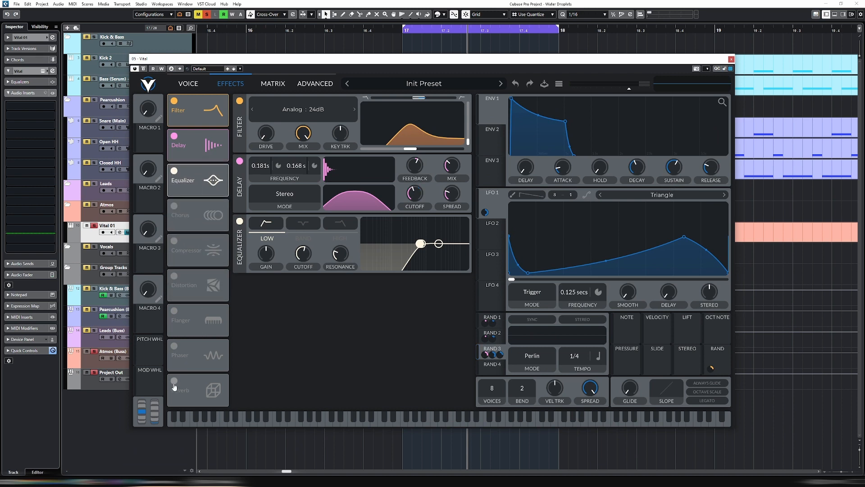
{"action": "left_click_drag", "start_coordinate": [198, 395], "coordinate": [230, 185]}
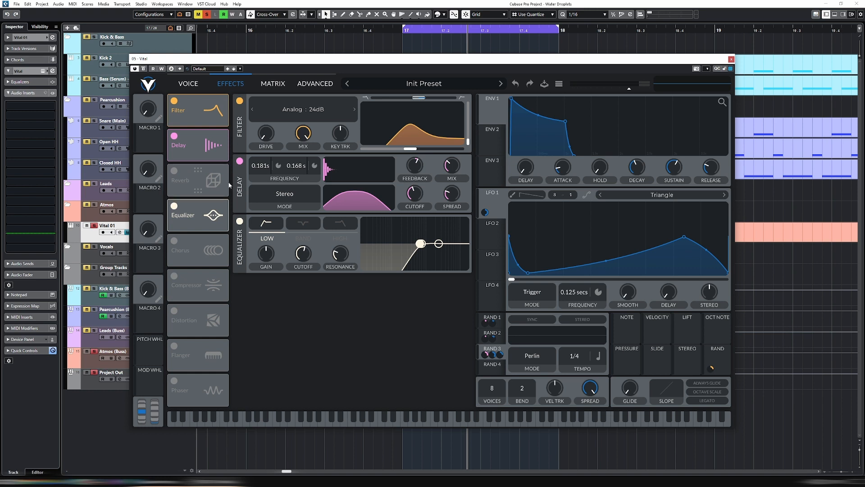
{"action": "left_click", "coordinate": [174, 171]}
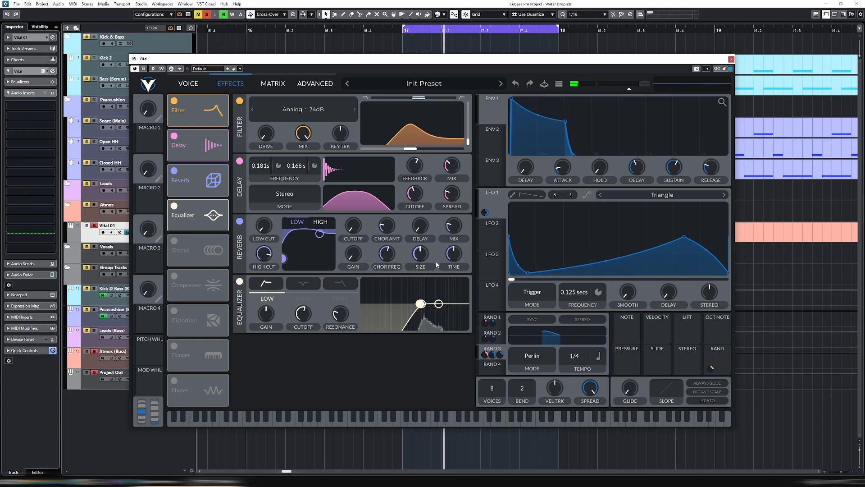
- Set the reverb mix to about 34.89%, shorten its time to about 0.136 secs and reduce its size
{"action": "left_click_drag", "start_coordinate": [453, 255], "coordinate": [452, 285]}
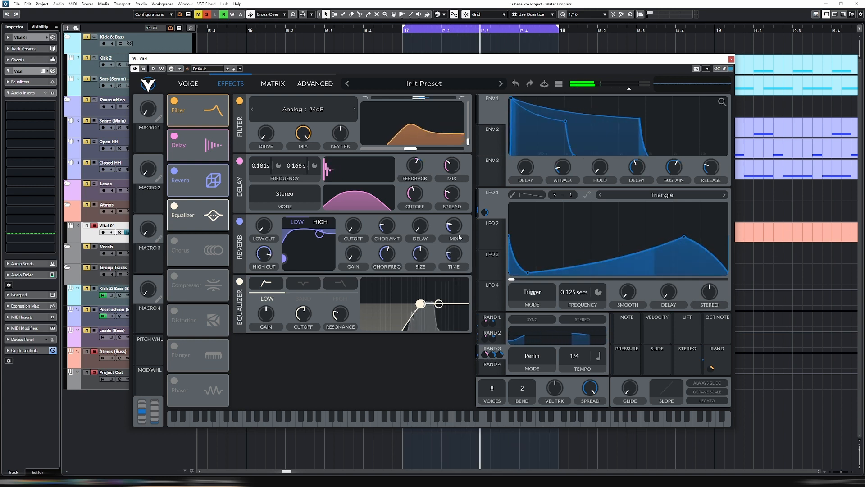
{"action": "left_click_drag", "start_coordinate": [455, 231], "coordinate": [455, 224]}
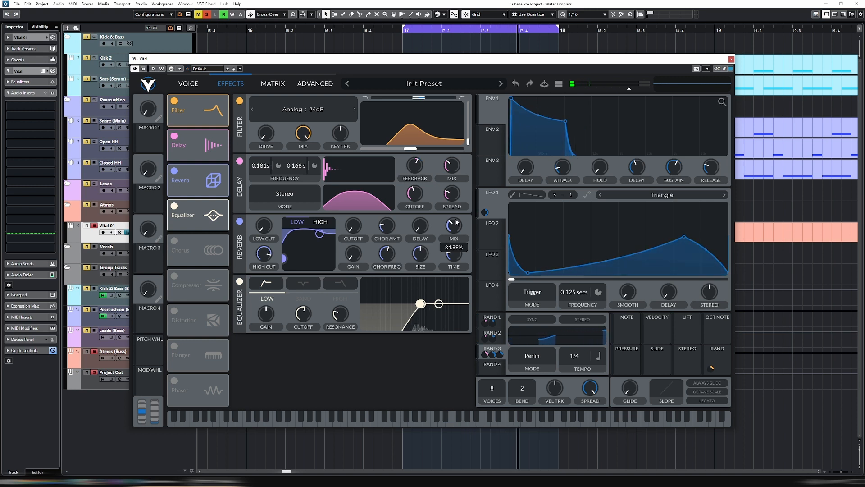
{"action": "left_click_drag", "start_coordinate": [420, 254], "coordinate": [422, 281]}
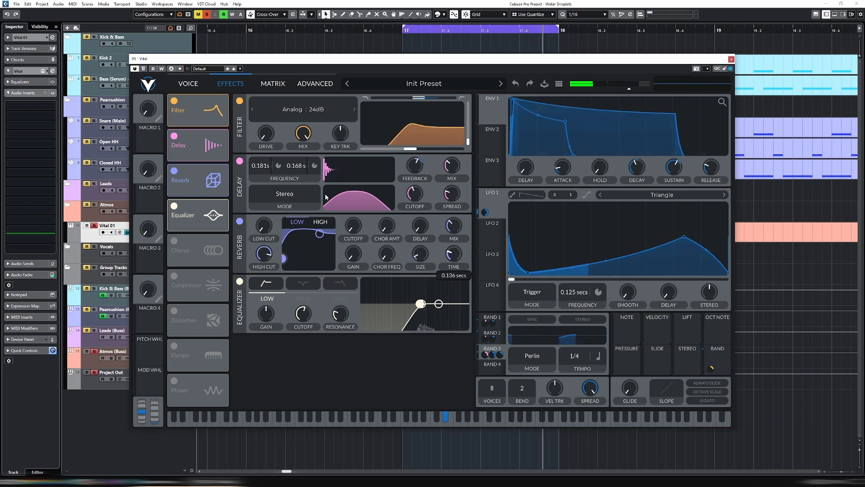
- Review the amount of the Rand 3 to Osc 1 Transpose modulation in the matrix and close the synth window
{"action": "left_click", "coordinate": [189, 84]}
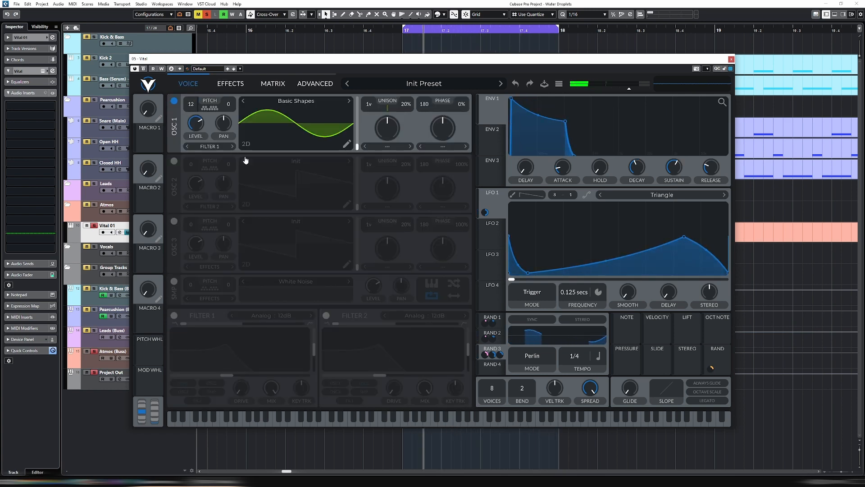
{"action": "left_click", "coordinate": [273, 84]}
{"action": "right_click", "coordinate": [377, 175]}
{"action": "left_click", "coordinate": [405, 197]}
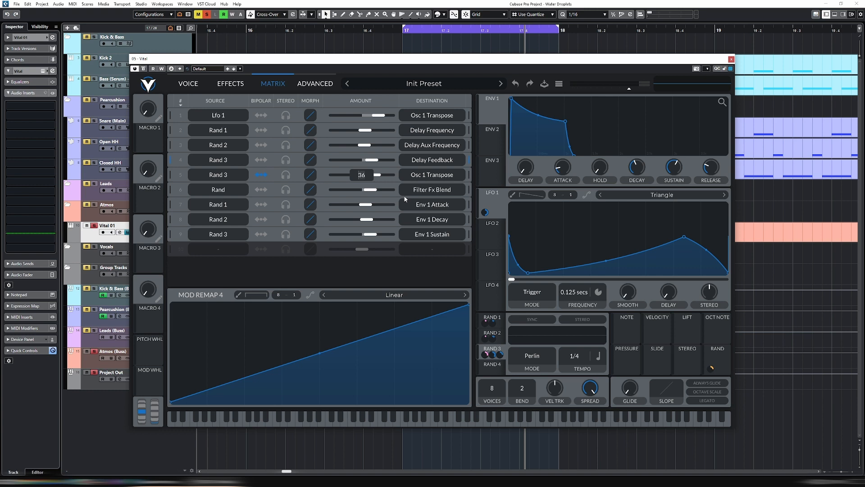
{"action": "left_click", "coordinate": [188, 83]}
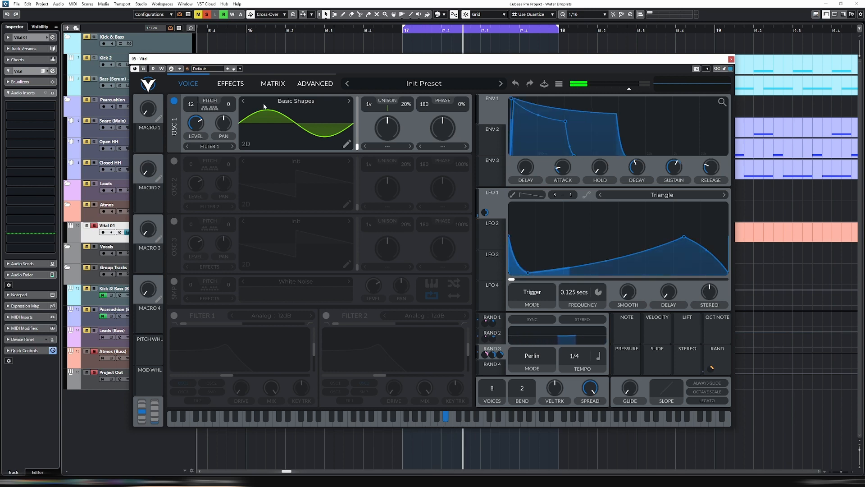
{"action": "key", "text": "Escape"}
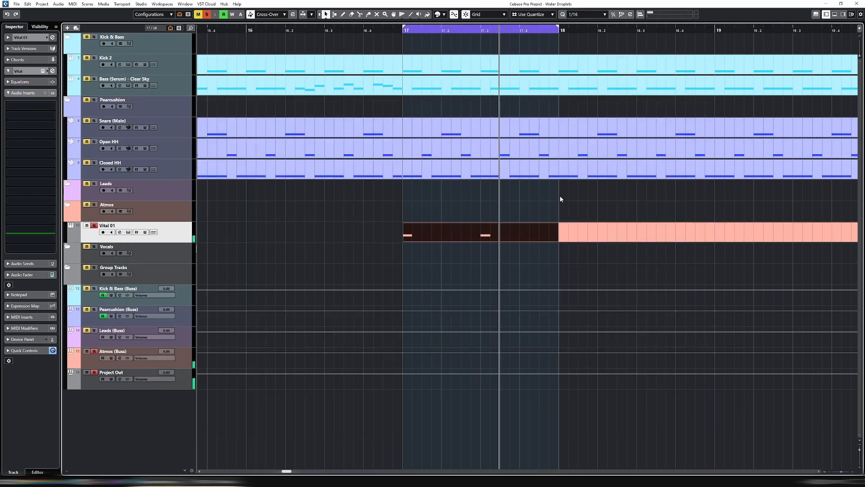
- Split the empty Vital 01 part at bar 19, delete its bar 18 section and copy the bar 17 part there
{"action": "key", "text": "g"}
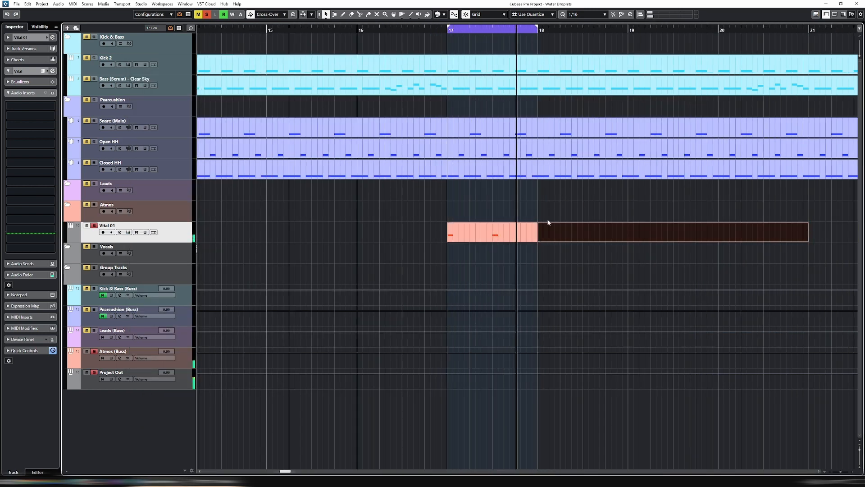
{"action": "left_click", "coordinate": [629, 235], "text": "alt"}
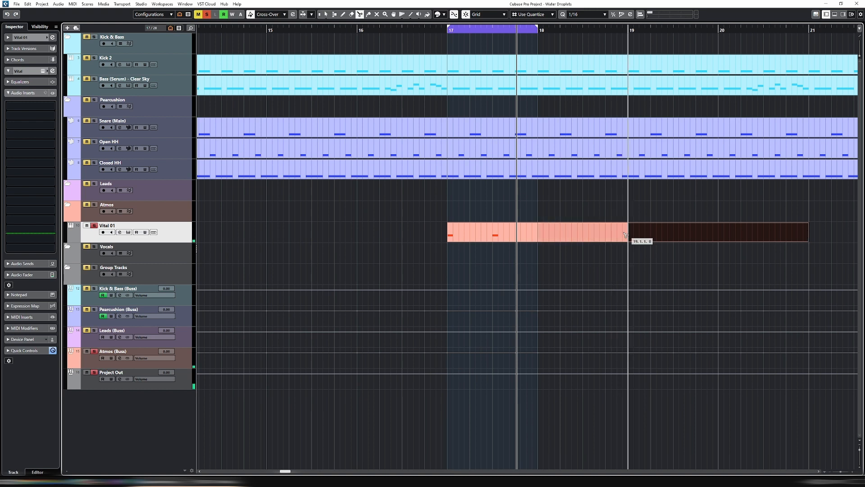
{"action": "left_click", "coordinate": [560, 232]}
{"action": "key", "text": "Delete"}
{"action": "left_click", "coordinate": [482, 229]}
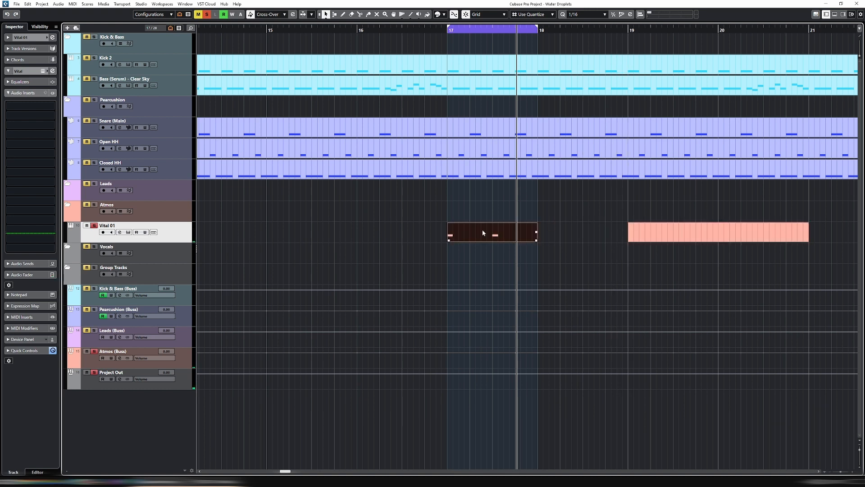
{"action": "left_click_drag", "start_coordinate": [482, 229], "coordinate": [564, 232]}
- In the bar 18 part, move the second D#3 note to 18.3.2 and duplicate it at 18.4.1
{"action": "double_click", "coordinate": [565, 231]}
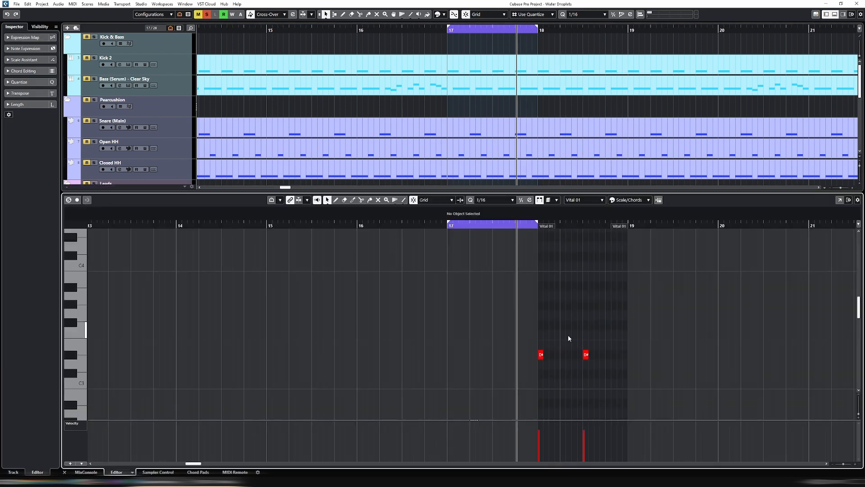
{"action": "left_click_drag", "start_coordinate": [600, 356], "coordinate": [610, 355]}
{"action": "key", "text": "h"}
{"action": "key", "text": "h"}
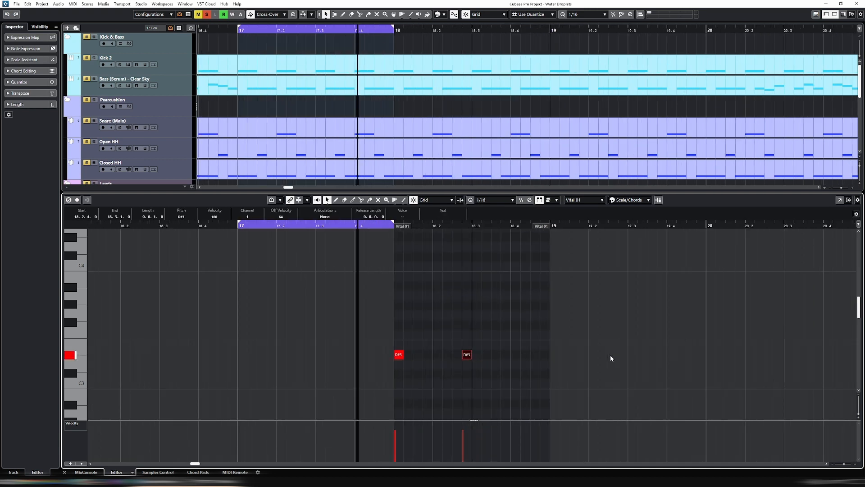
{"action": "key", "text": "ctrl+Right"}
{"action": "key", "text": "ctrl+Right"}
{"action": "key", "text": "ctrl+Right"}
{"action": "key", "text": "ctrl+Right"}
{"action": "key", "text": "ctrl+Left"}
{"action": "key", "text": "ctrl+d"}
{"action": "key", "text": "ctrl+Right"}
{"action": "key", "text": "ctrl+Right"}
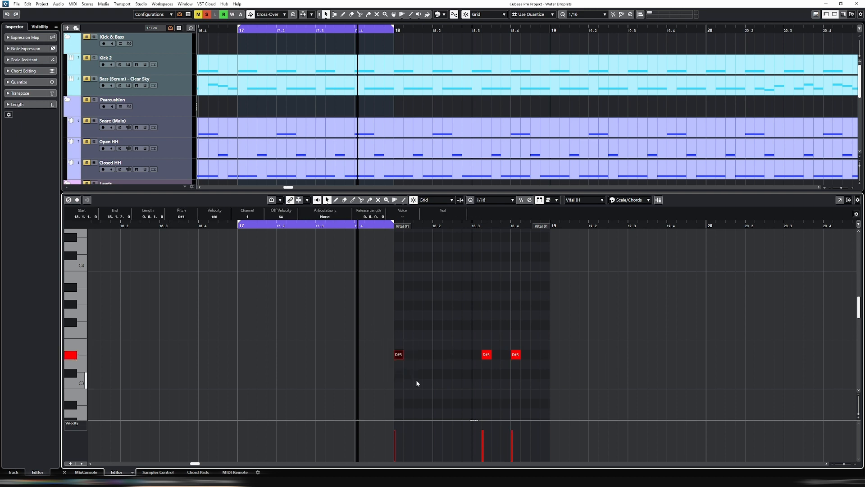
{"action": "key", "text": "ctrl+e"}
- In the bar 17 part, move the second D#3 note to 17.4.3 and extend it to the end of the bar
{"action": "left_click", "coordinate": [344, 233]}
{"action": "key", "text": "ctrl+e"}
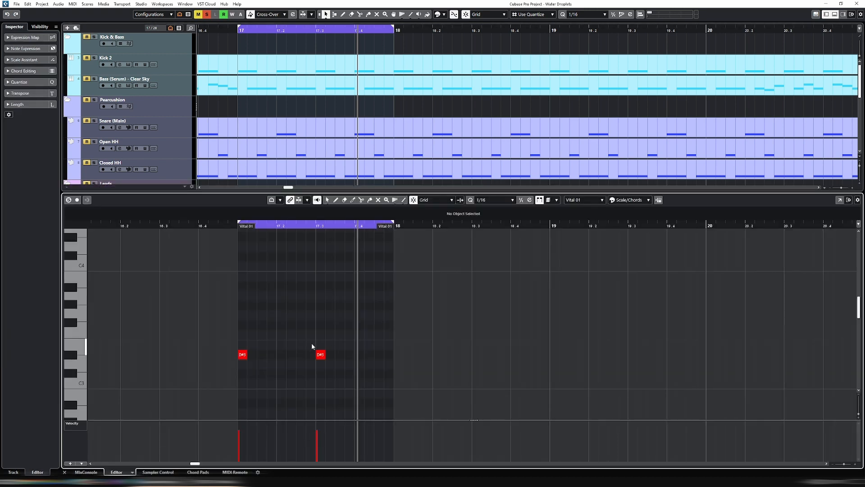
{"action": "left_click_drag", "start_coordinate": [324, 358], "coordinate": [369, 357]}
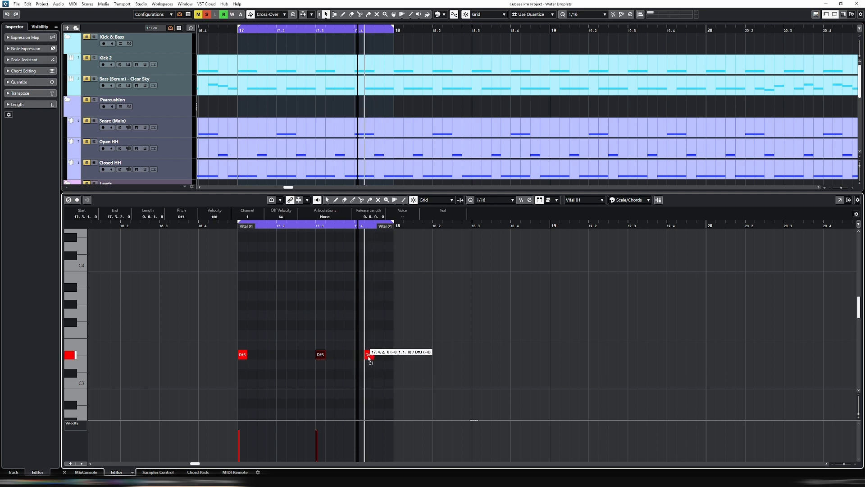
{"action": "key", "text": "ctrl+Right"}
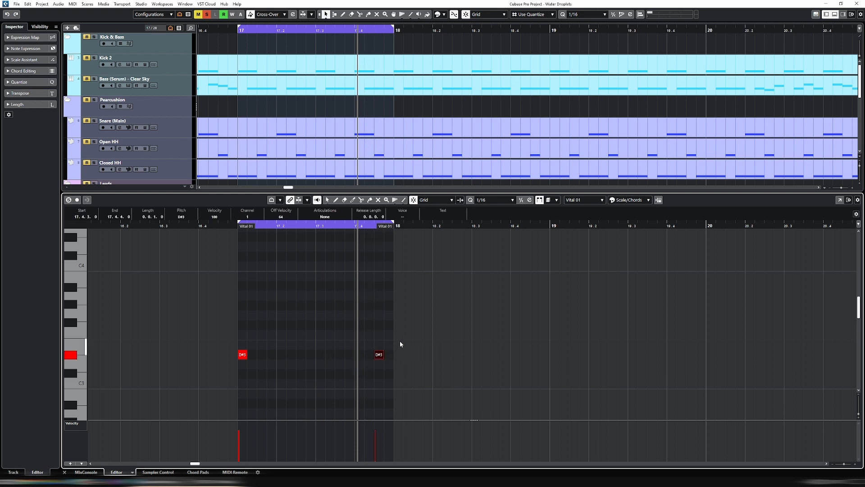
{"action": "left_click_drag", "start_coordinate": [381, 355], "coordinate": [388, 357]}
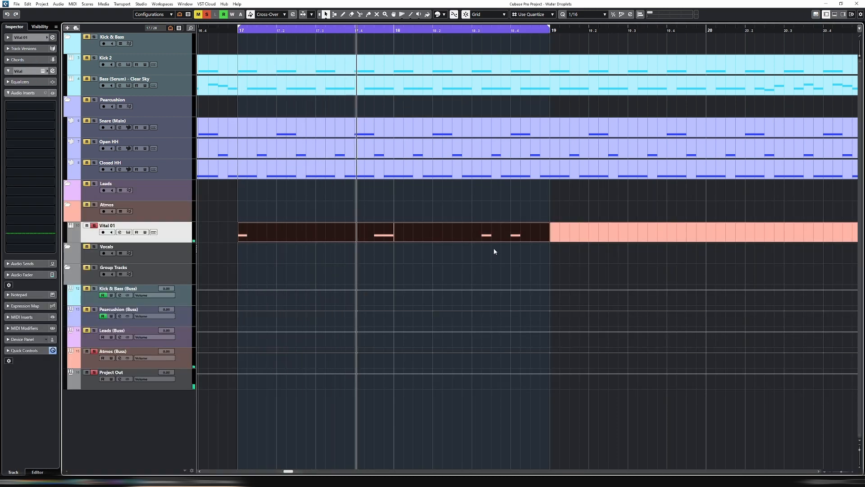
- Unsolo the Vital 01 track and lower its channel volume to about -3.09 dB
{"action": "left_click", "coordinate": [500, 235]}
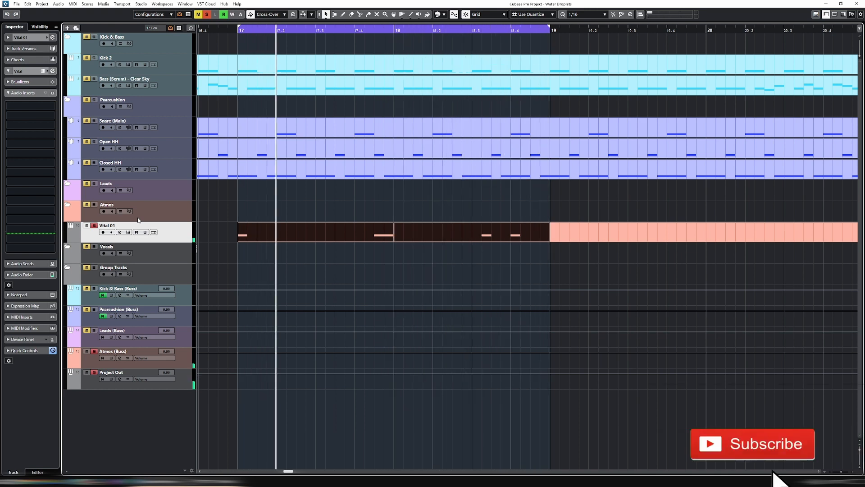
{"action": "key", "text": "s"}
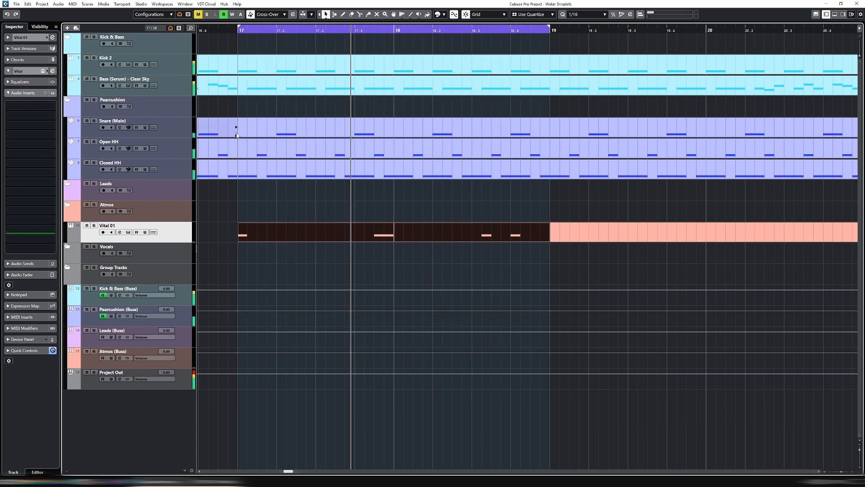
{"action": "key", "text": "e"}
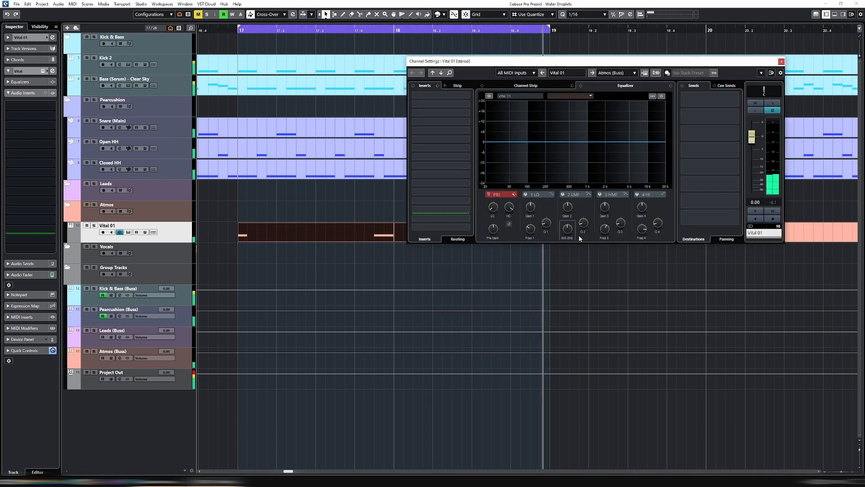
{"action": "left_click_drag", "start_coordinate": [752, 136], "coordinate": [755, 149]}
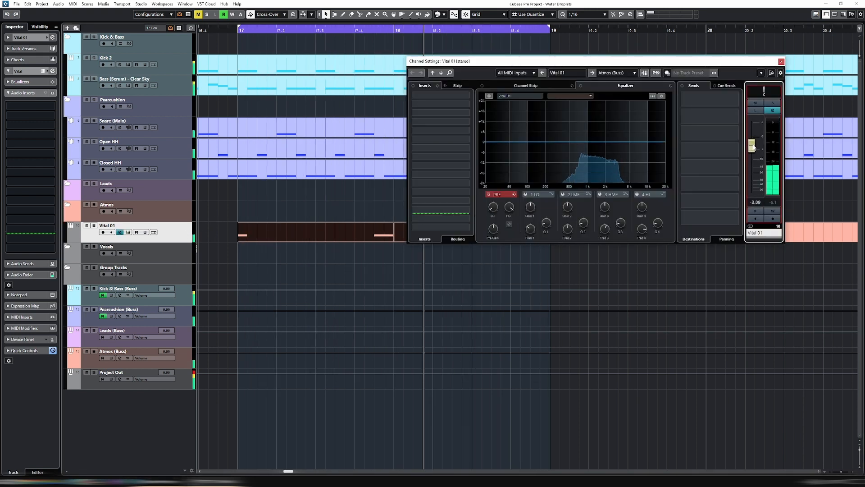
{"action": "key", "text": "e"}
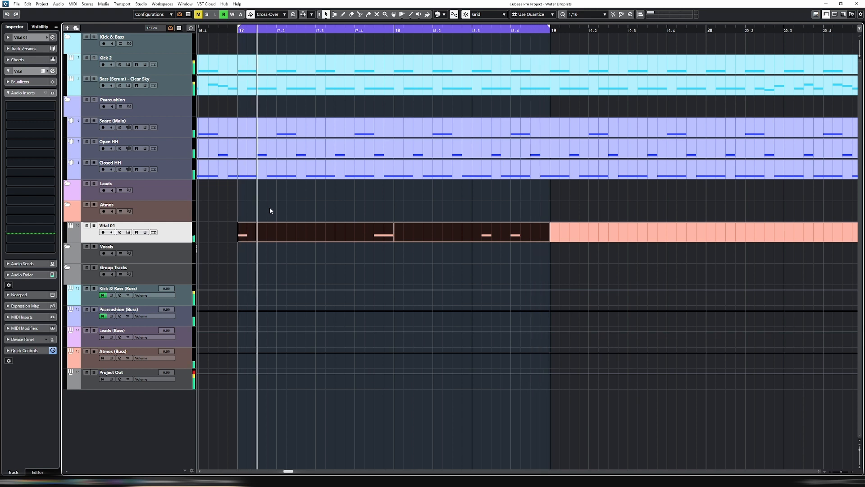
- Stop playback and reopen the Vital 01 instrument on its effects page
{"action": "key", "text": "space"}
{"action": "left_click", "coordinate": [127, 232]}
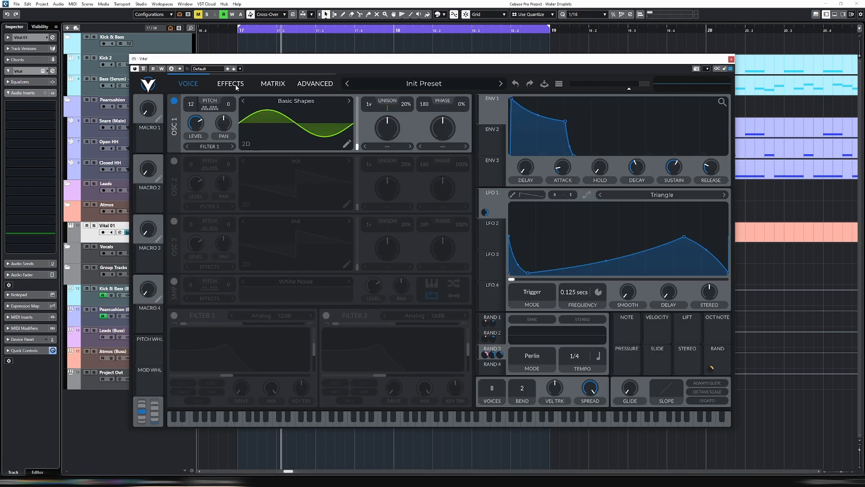
{"action": "left_click", "coordinate": [236, 84]}
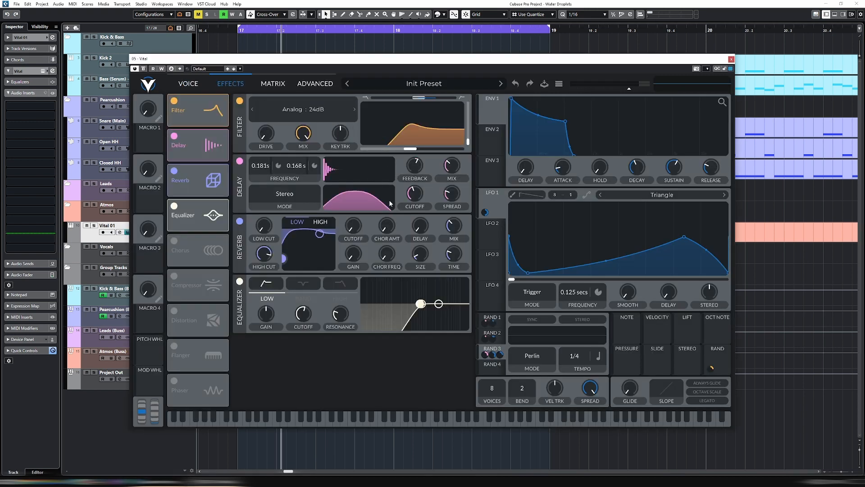
- Close the Vital instrument and add EchoBoy to the third audio insert slot of the Vital 01 track
{"action": "left_click", "coordinate": [187, 83]}
{"action": "left_click", "coordinate": [731, 60]}
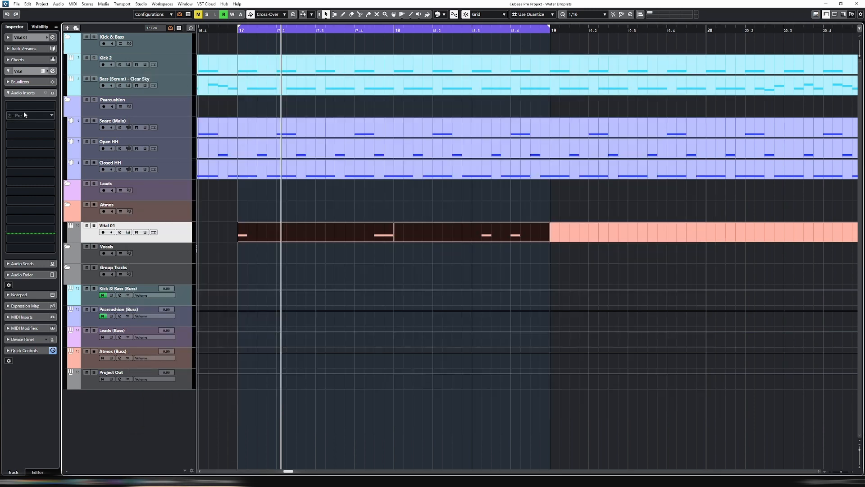
{"action": "left_click", "coordinate": [27, 127]}
{"action": "type", "text": "echo"}
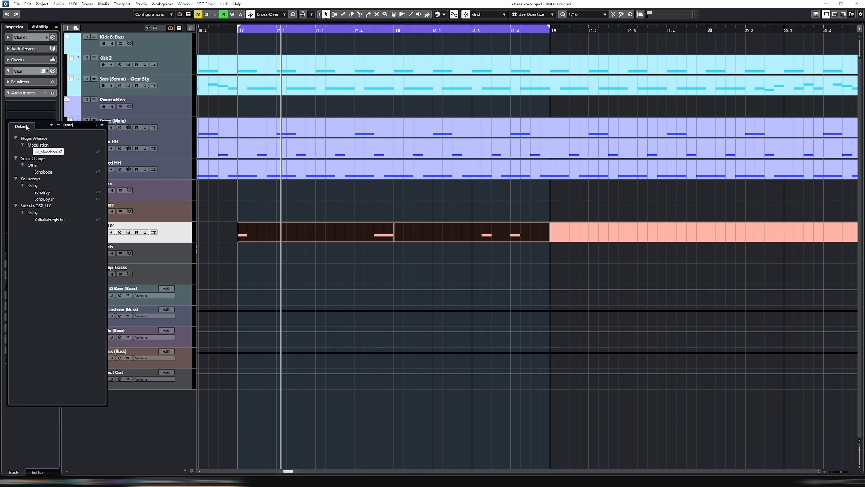
{"action": "left_click", "coordinate": [40, 194]}
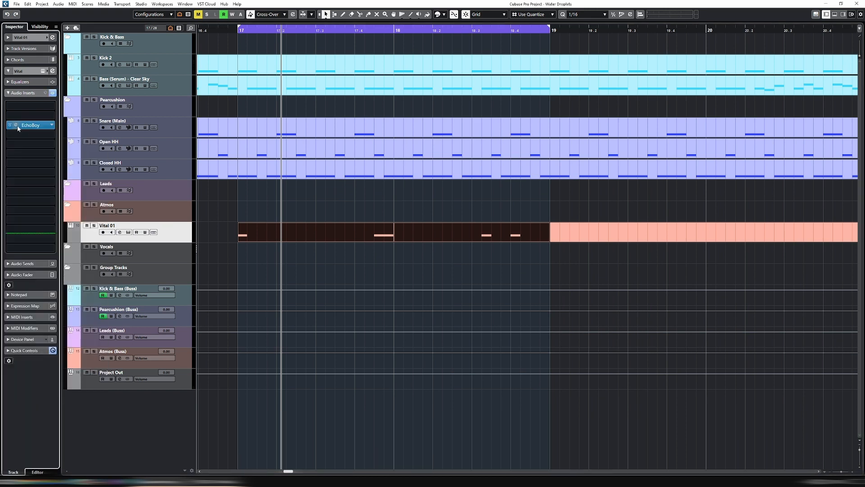
- Lower EchoBoy's Mix amount while listening to Vital 01 in solo, and unsolo the track
{"action": "left_click", "coordinate": [17, 126]}
{"action": "left_click_drag", "start_coordinate": [326, 72], "coordinate": [368, 139]}
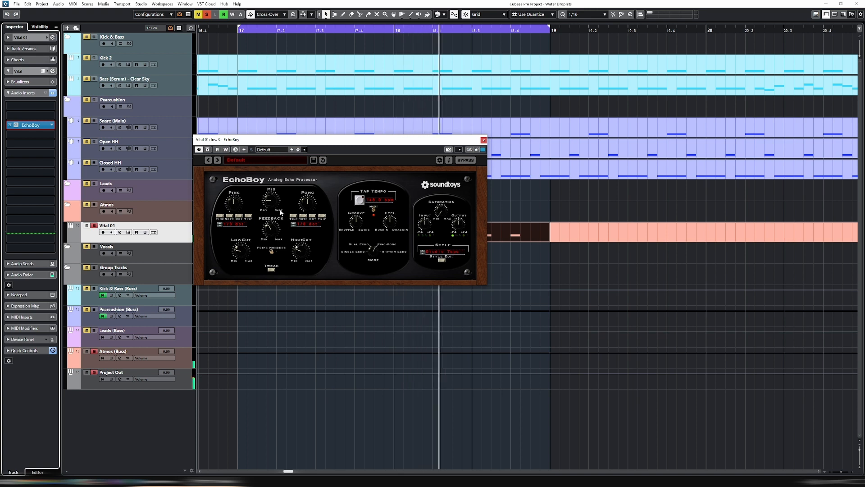
{"action": "left_click_drag", "start_coordinate": [272, 203], "coordinate": [272, 230]}
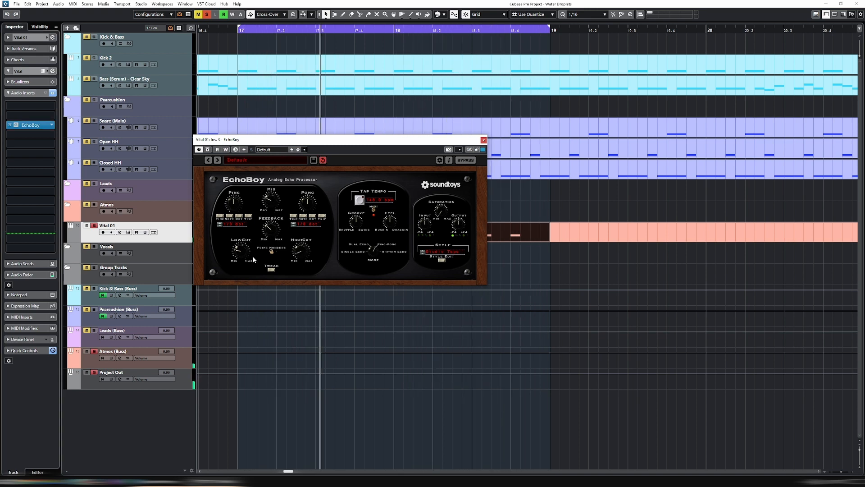
{"action": "left_click", "coordinate": [484, 139]}
{"action": "key", "text": "s"}
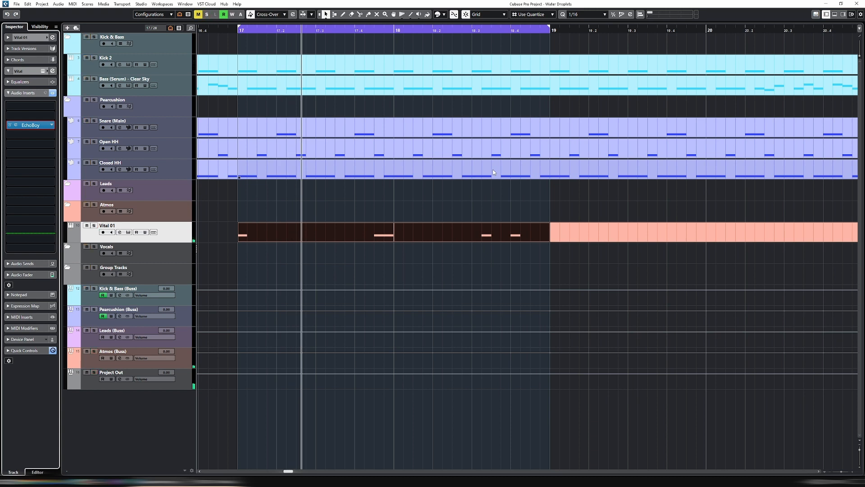
- Play bars 17 and 18 in the full mix and check the EchoBoy settings on Vital 01
{"action": "key", "text": "g"}
{"action": "key", "text": "g"}
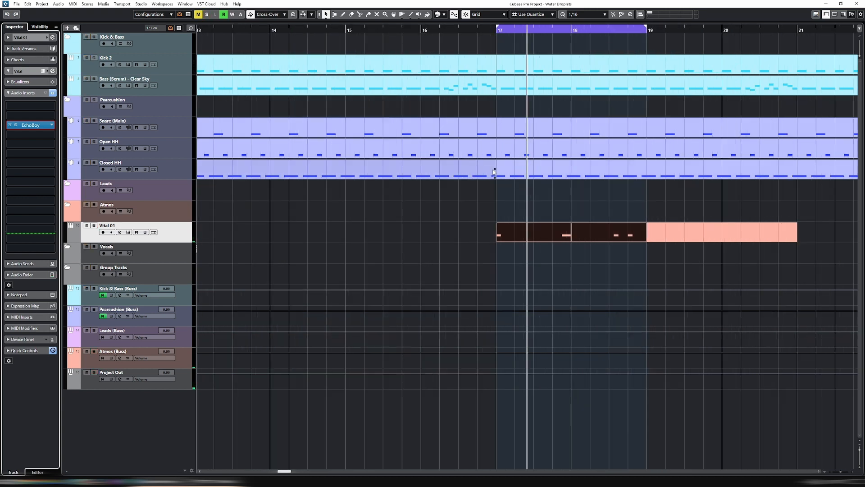
{"action": "key", "text": "space"}
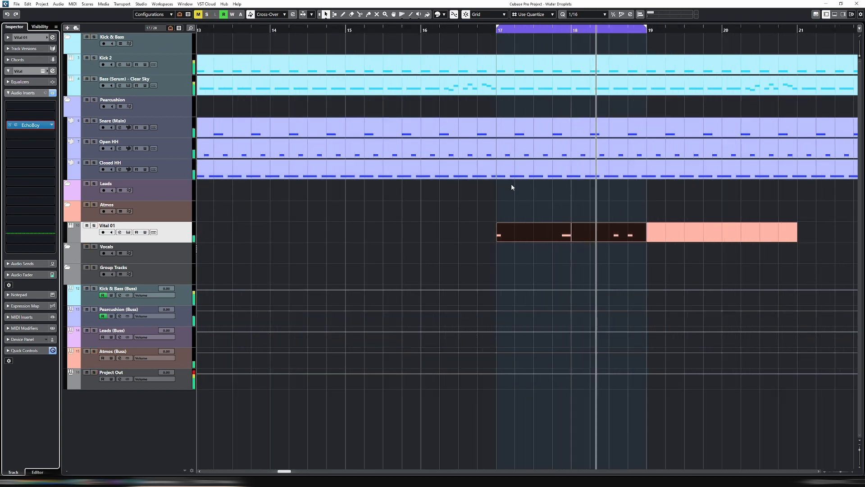
{"action": "left_click", "coordinate": [16, 125]}
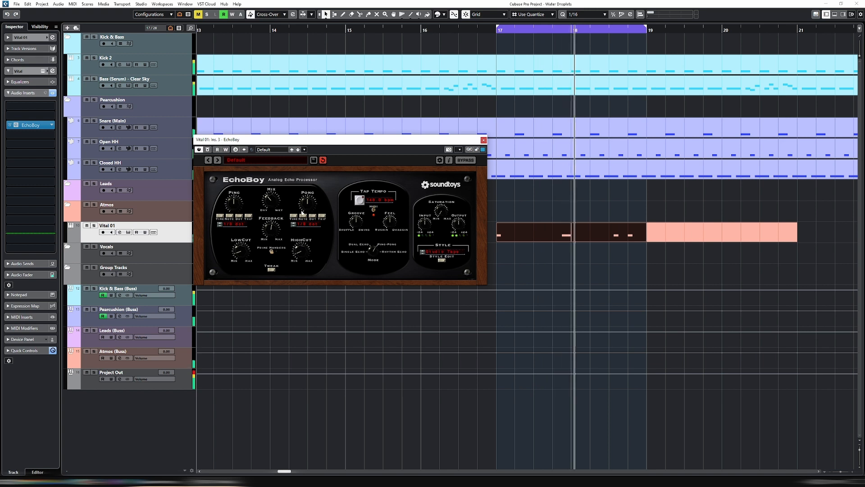
{"action": "left_click", "coordinate": [484, 140]}
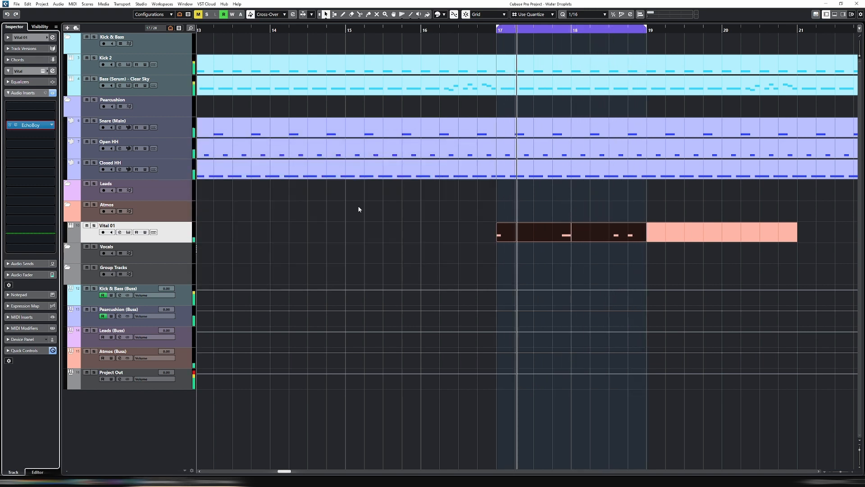
- Select all the Vital 01 parts between bars 17 and 21
{"action": "key", "text": "g"}
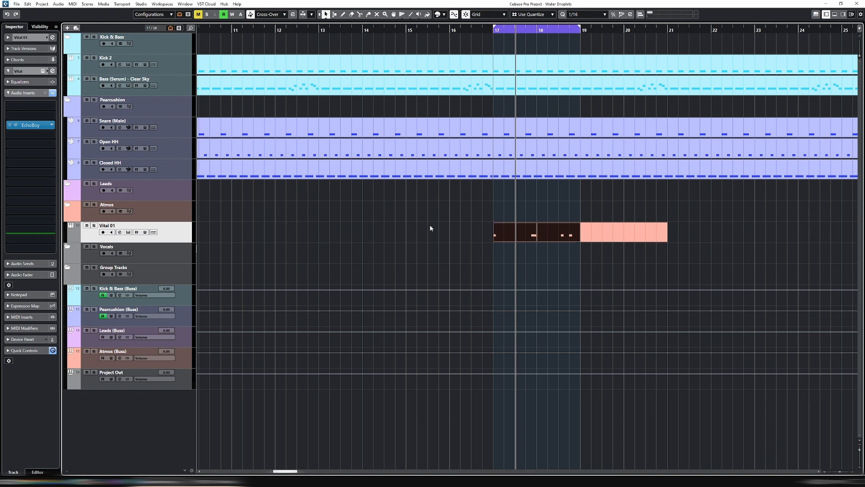
{"action": "left_click_drag", "start_coordinate": [430, 228], "coordinate": [706, 245]}
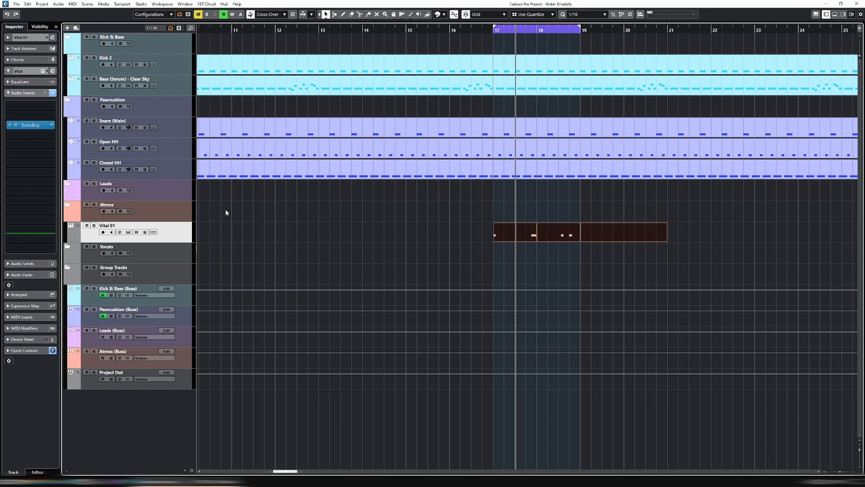